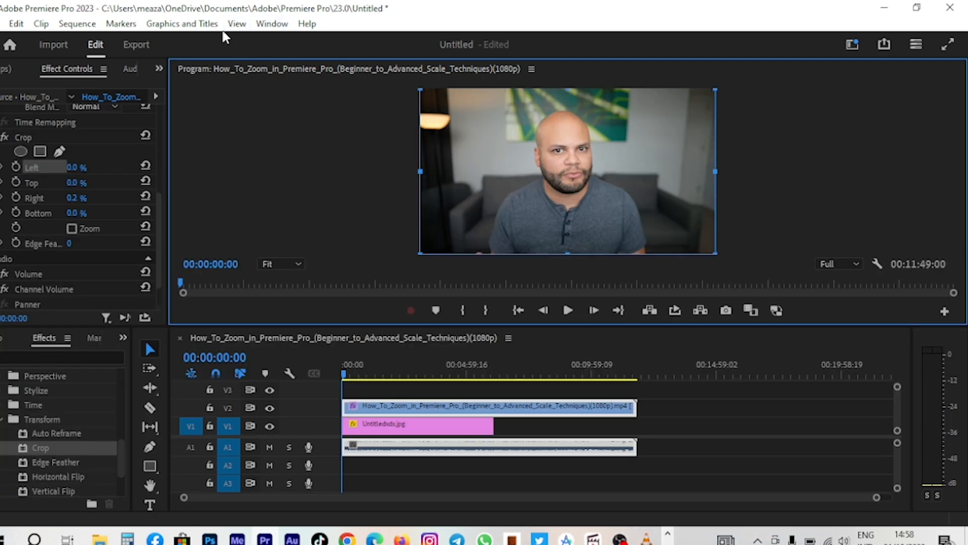
- Switch the workspace to Editing
left_click(280, 26)
mouse_move(344, 37)
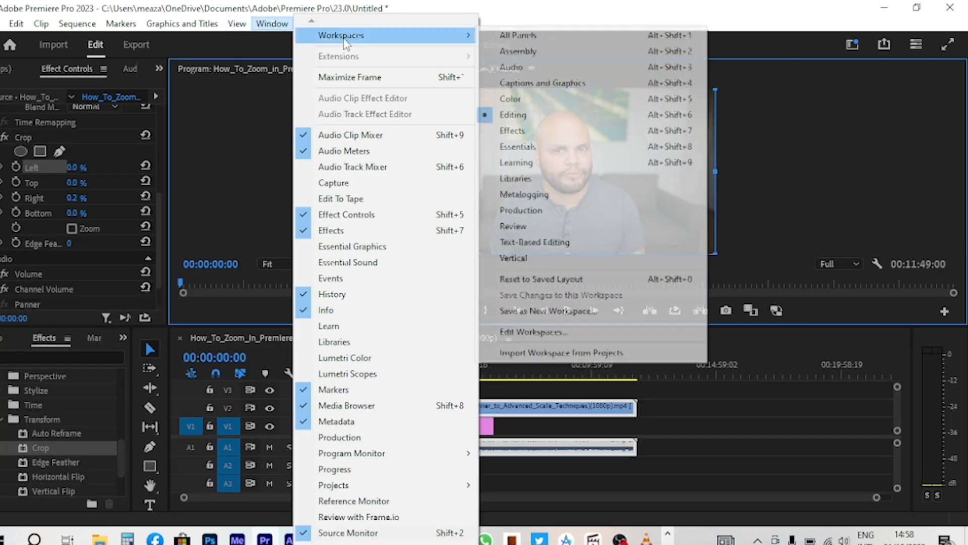
left_click(513, 116)
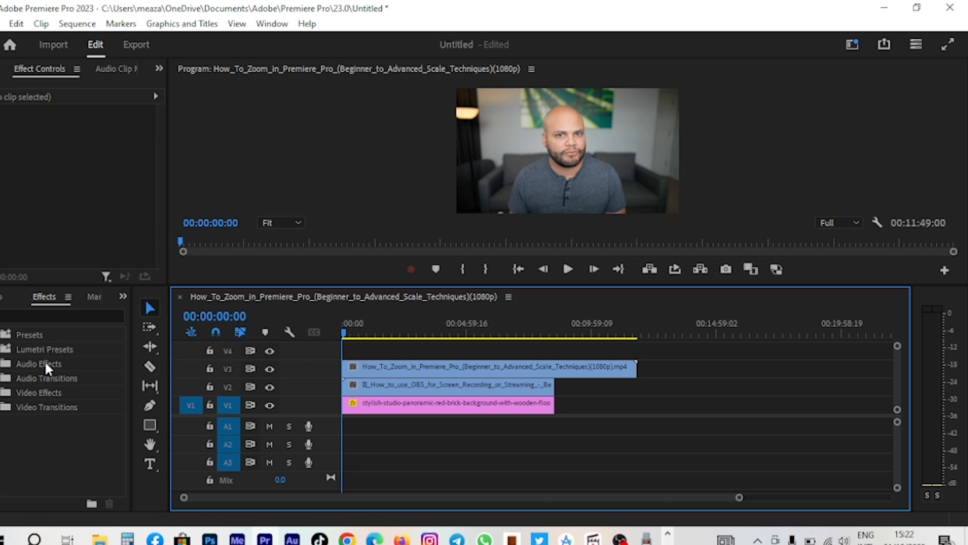
- Apply the Crop effect from Video Effects > Transform to the top video clip on the timeline
left_click(122, 296)
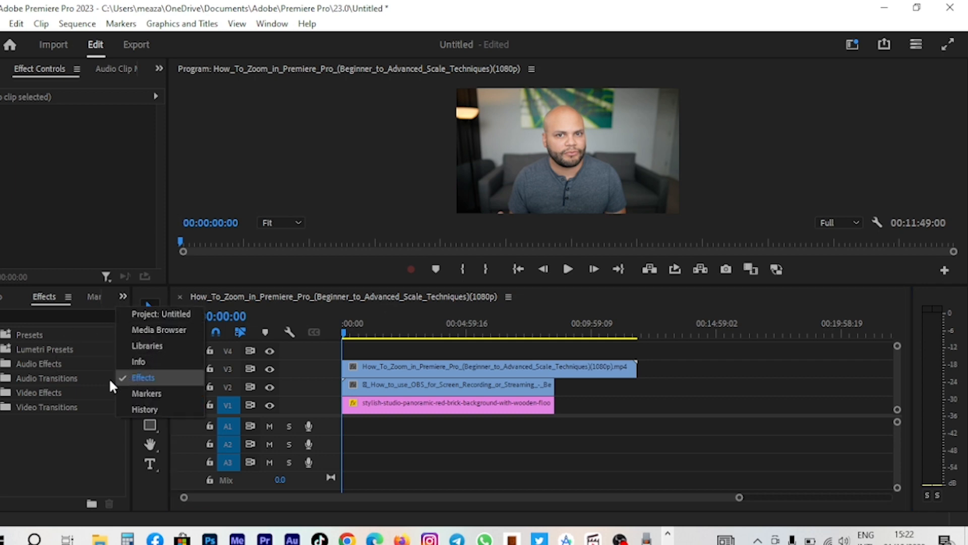
left_click(48, 454)
left_click(2, 393)
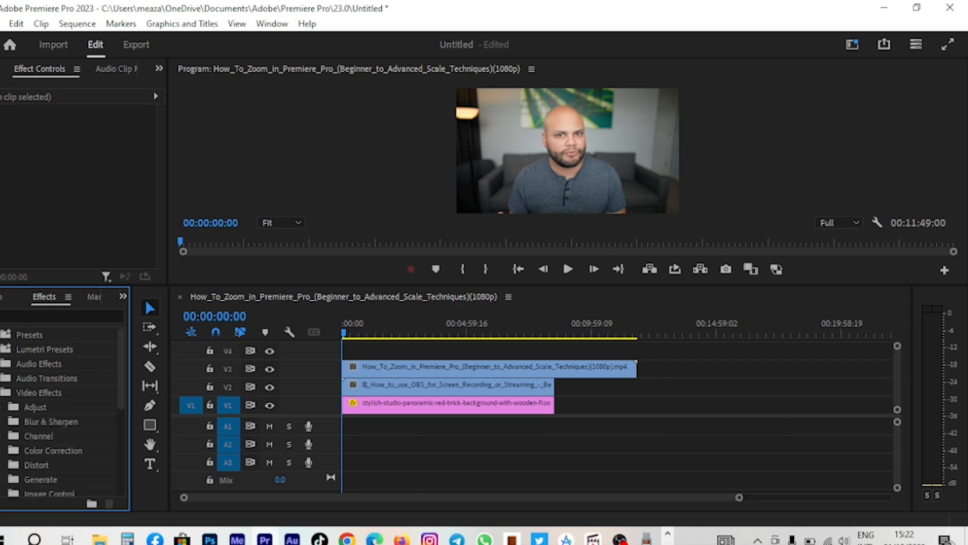
scroll(53, 454, "down", 5)
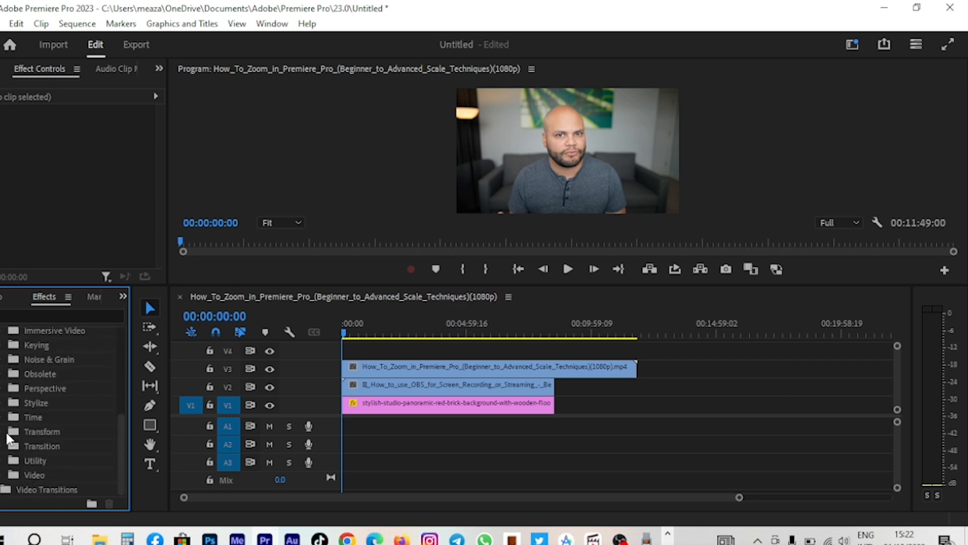
left_click(2, 432)
scroll(45, 450, "down", 1)
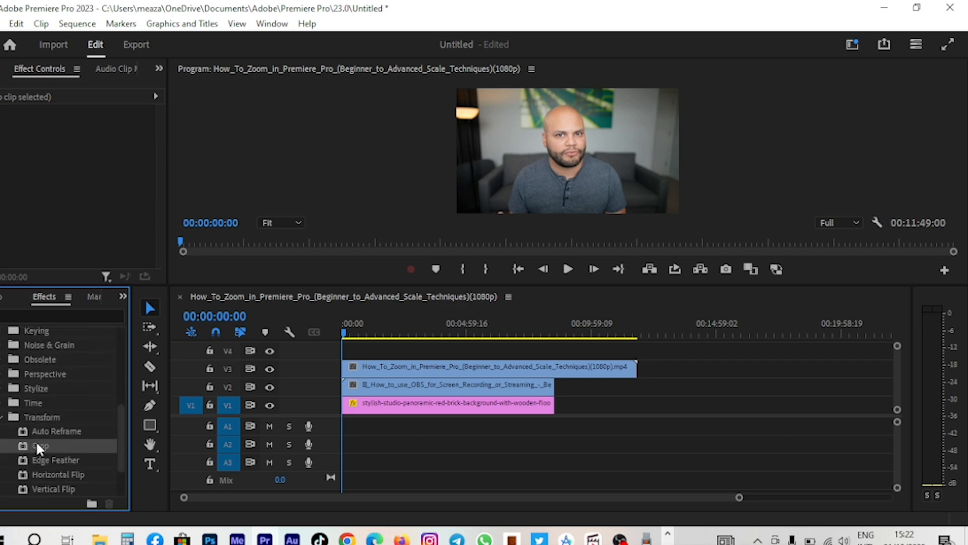
left_click_drag(39, 449, 376, 370)
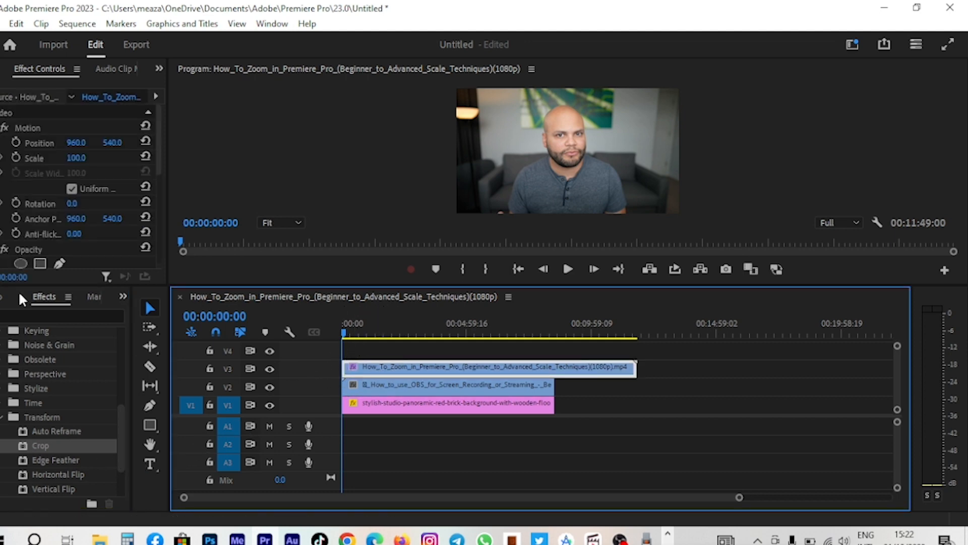
- Crop the top clip from the right and bottom in the program monitor, to about 75% right and 61% bottom
scroll(61, 164, "down", 3)
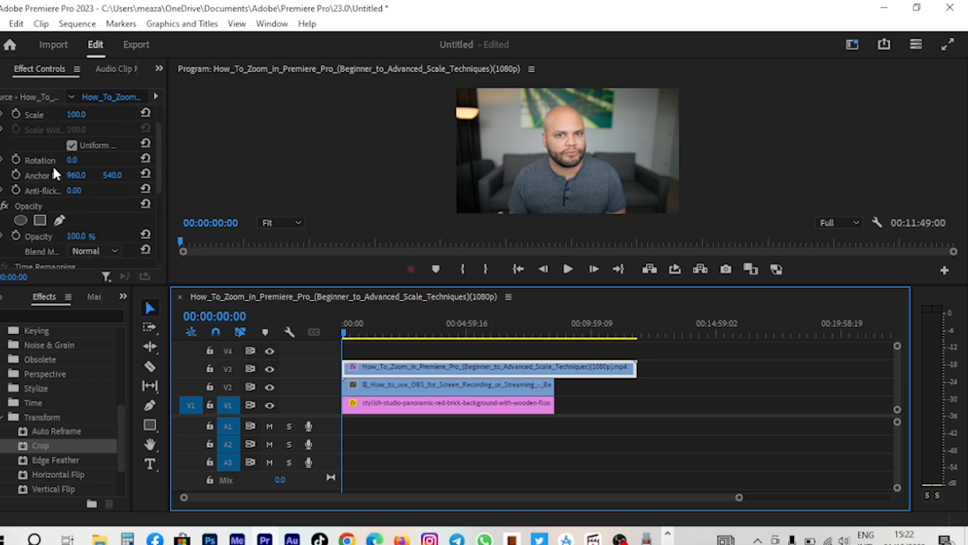
left_click(159, 69)
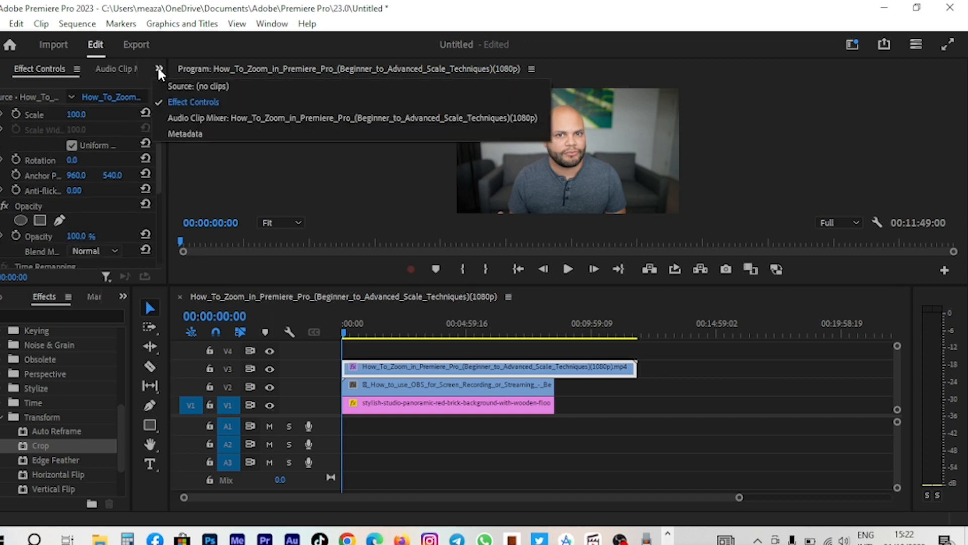
left_click(185, 100)
scroll(20, 199, "down", 3)
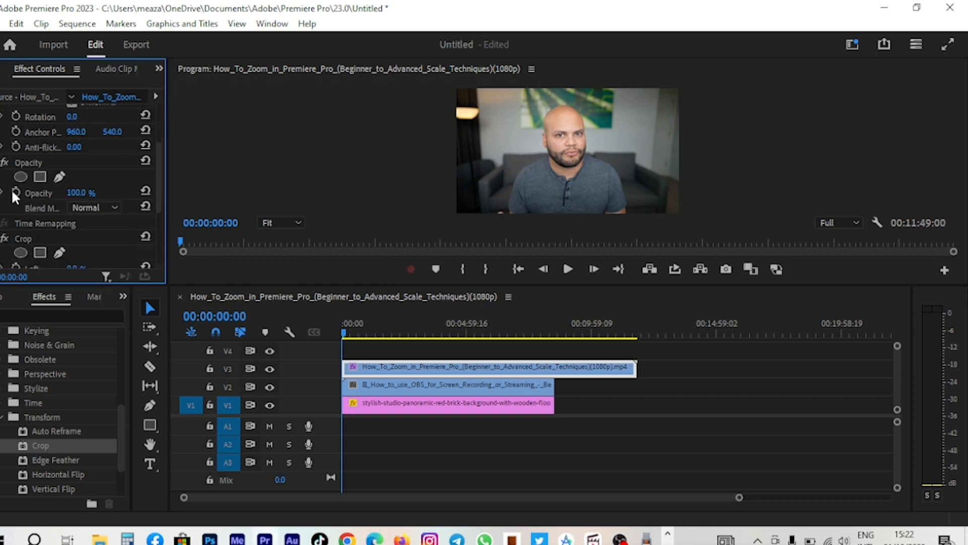
scroll(13, 196, "down", 4)
scroll(35, 182, "down", 3)
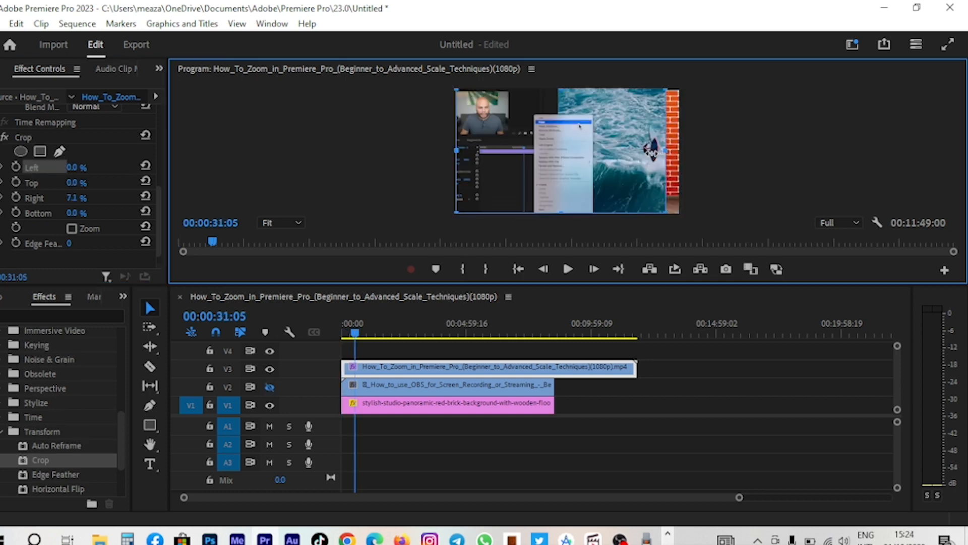
left_click_drag(653, 150, 535, 160)
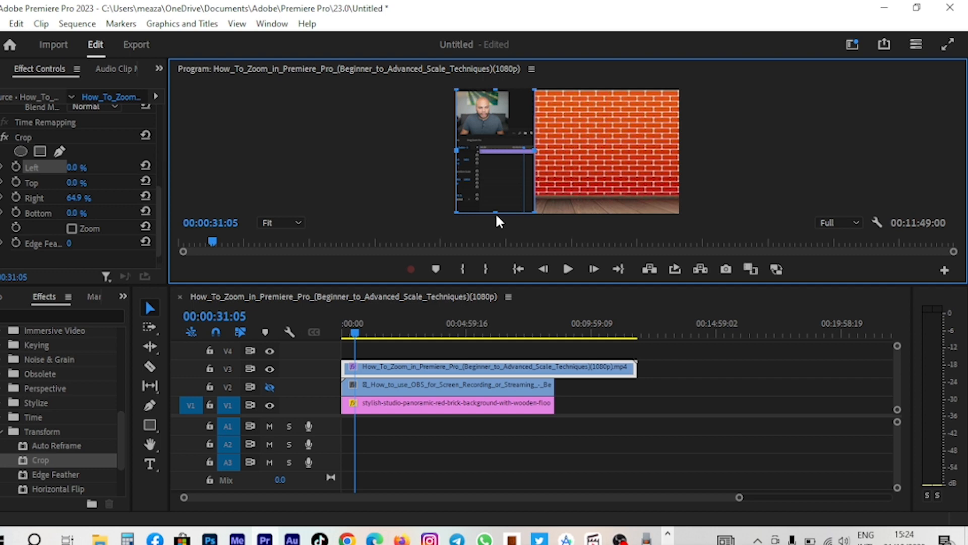
left_click_drag(495, 211, 506, 115)
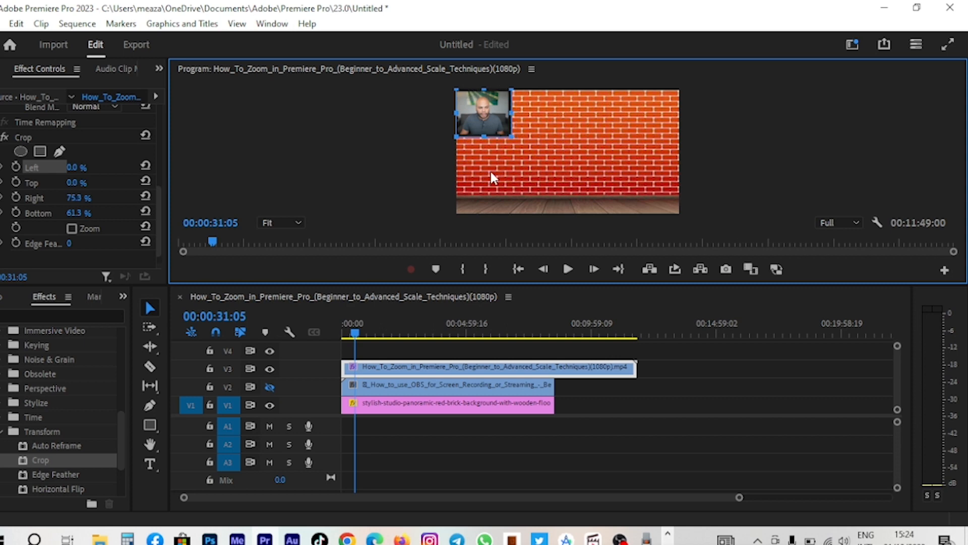
- Move the cropped webcam clip down to the lower-left corner of the frame
left_click(530, 180)
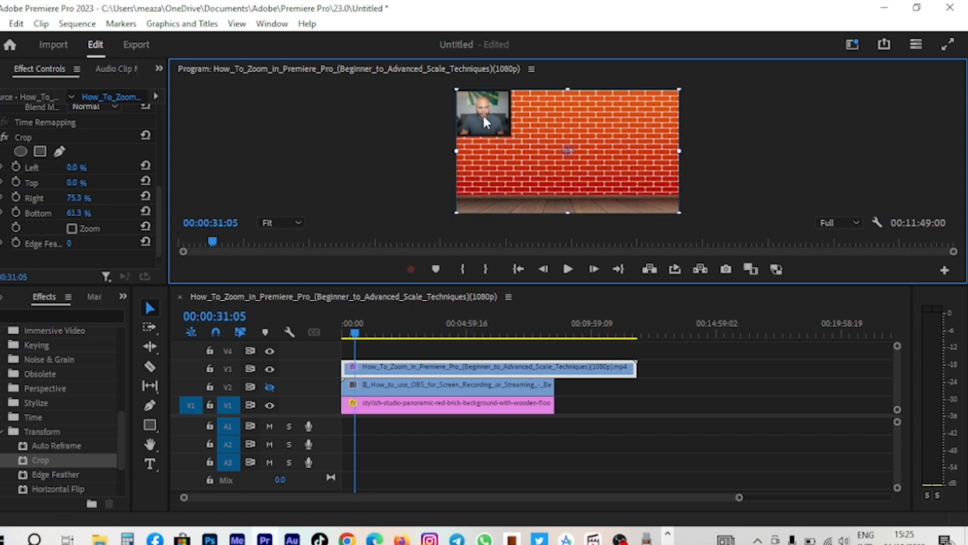
left_click_drag(483, 117, 477, 196)
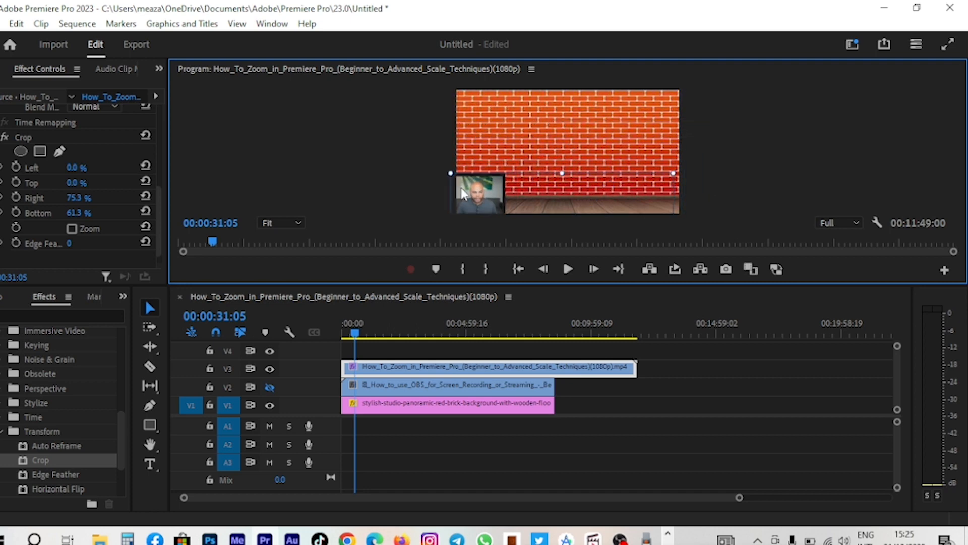
left_click(394, 161)
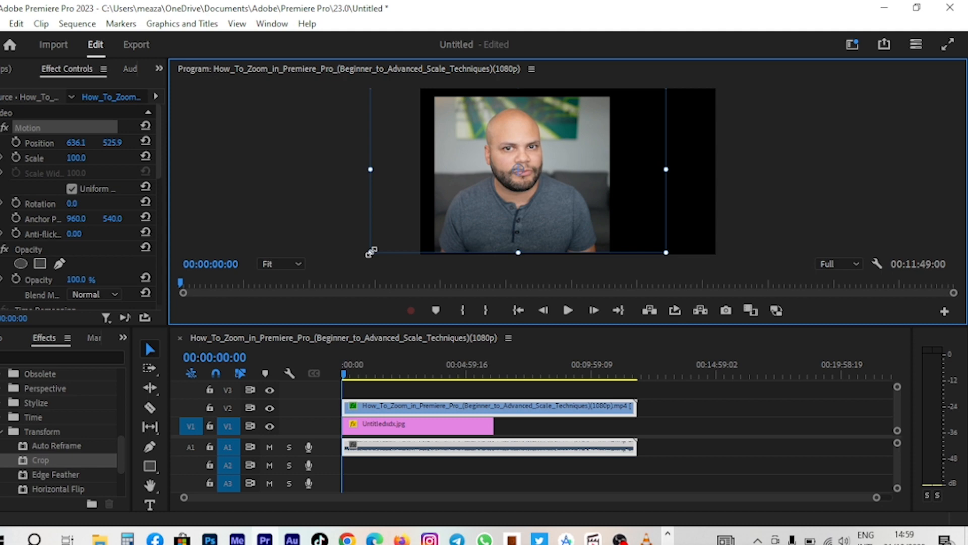
left_click_drag(376, 251, 435, 251)
mouse_move(547, 211)
left_mouse_down()
mouse_move(534, 213)
mouse_move(556, 201)
mouse_move(541, 208)
left_mouse_up()
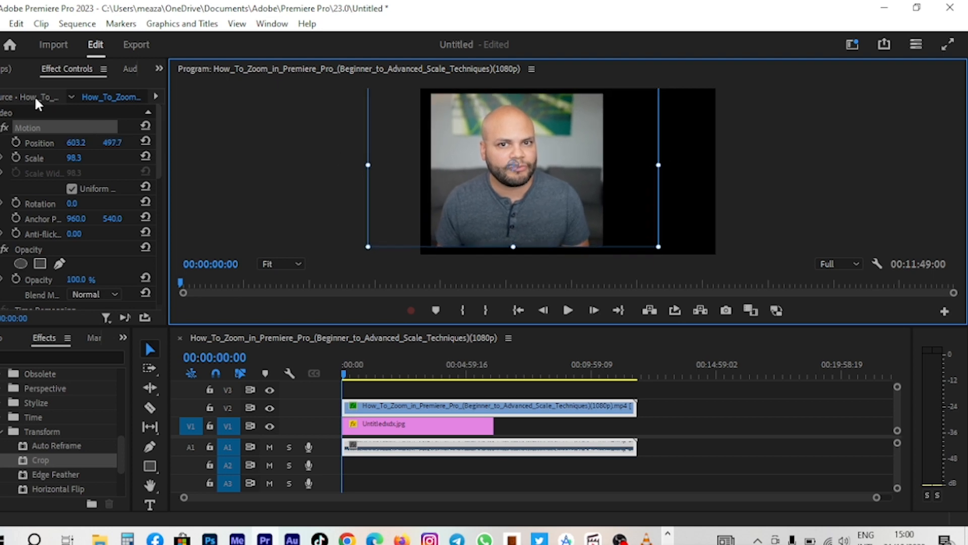
- Reset the video clip's Motion position and scale to their default values
left_click(36, 142)
left_click(84, 143)
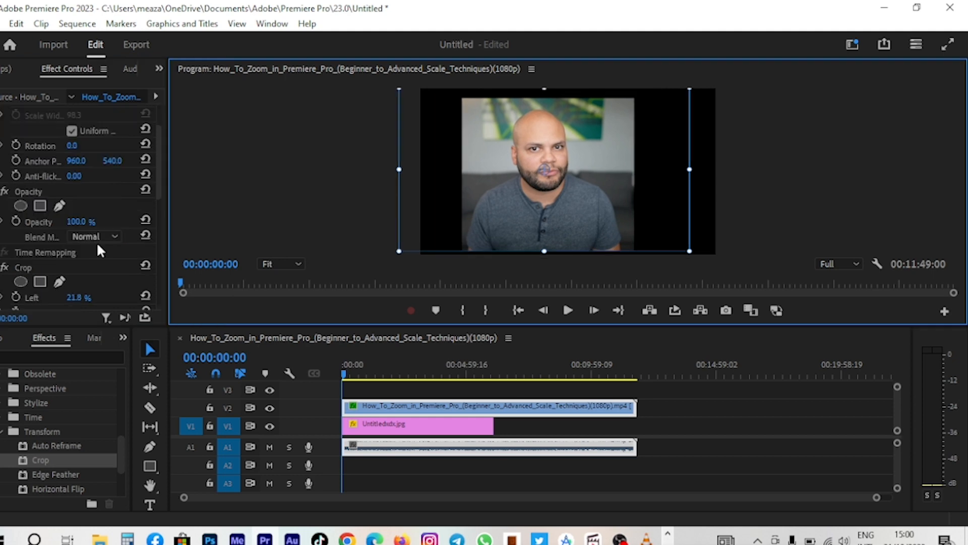
scroll(98, 246, "down", 3)
left_click(147, 204)
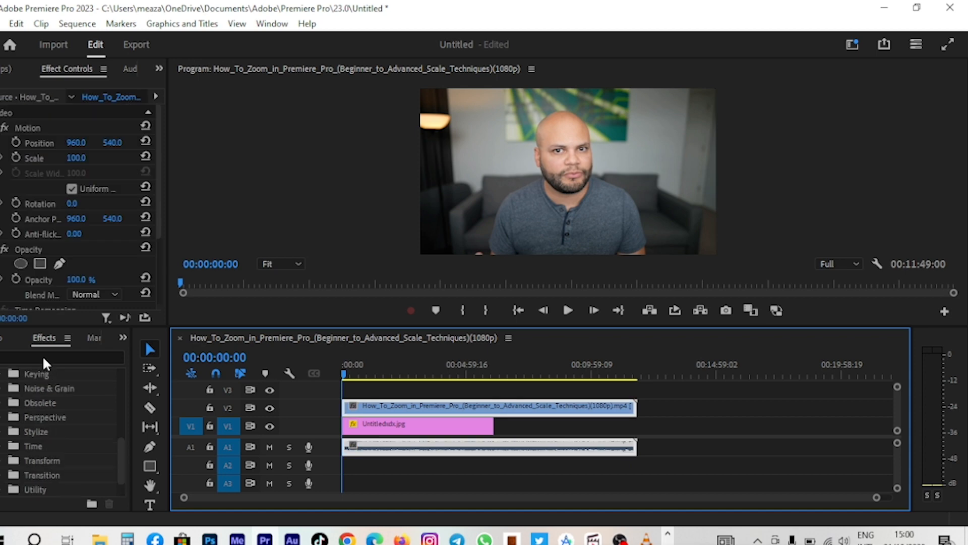
- Add an ellipse mask under the clip's Opacity and adjust it around the presenter's face
scroll(56, 188, "down", 3)
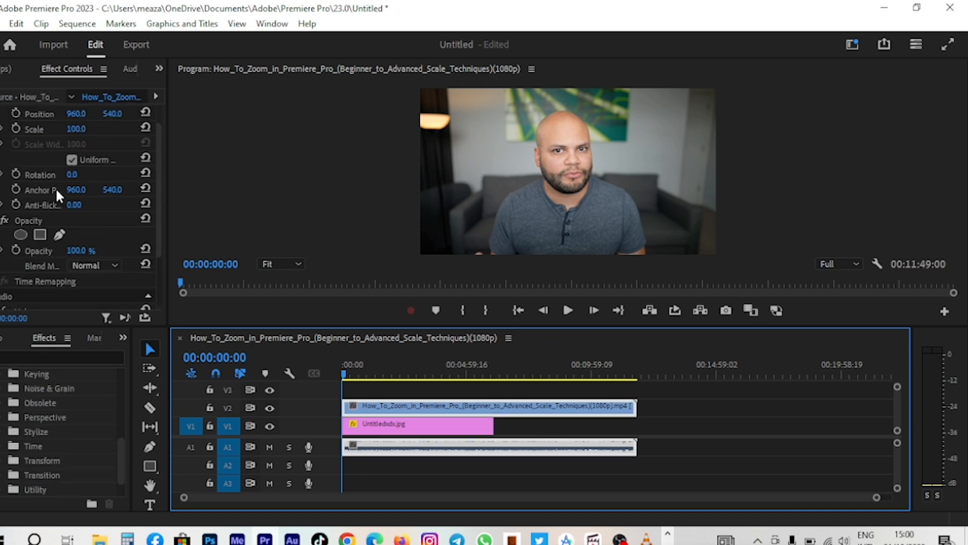
left_click(9, 176)
scroll(17, 183, "up", 3)
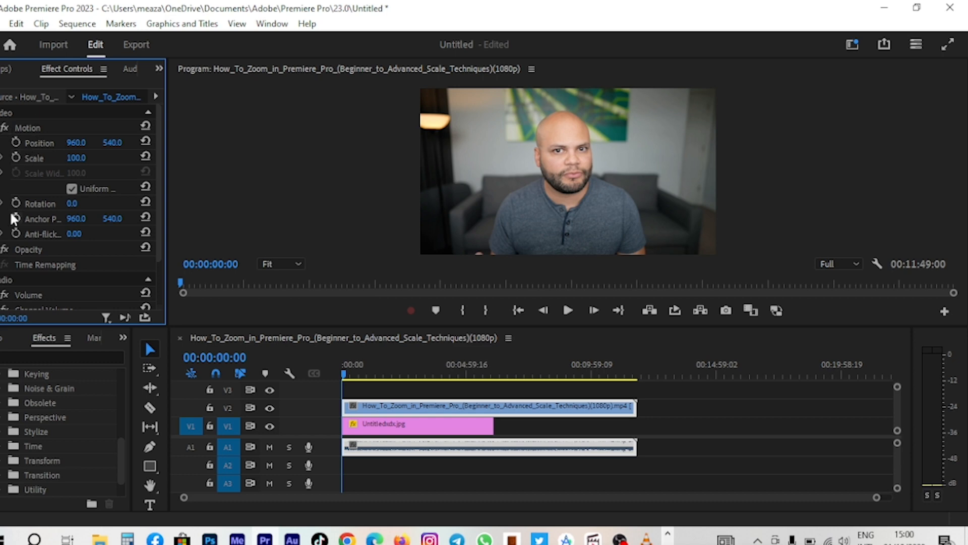
scroll(11, 222, "down", 3)
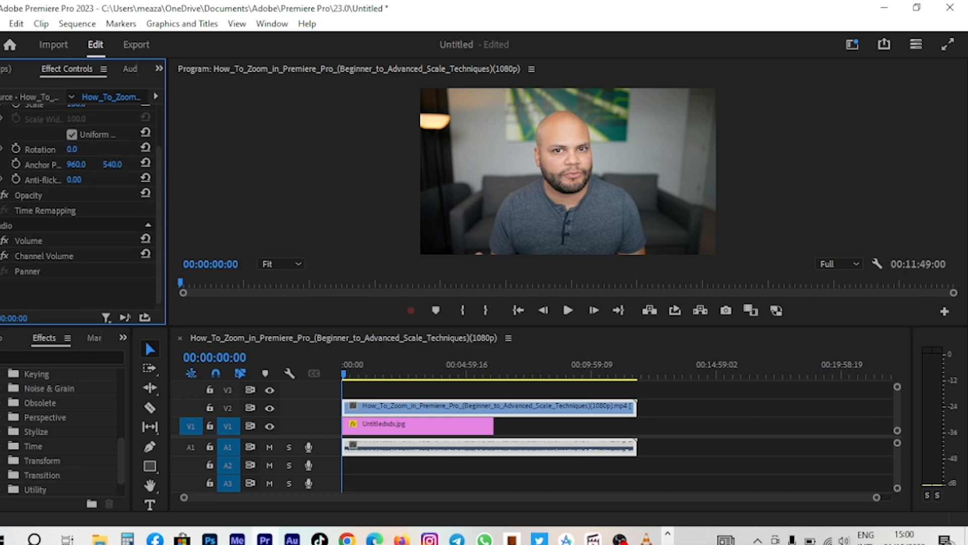
left_click(2, 195)
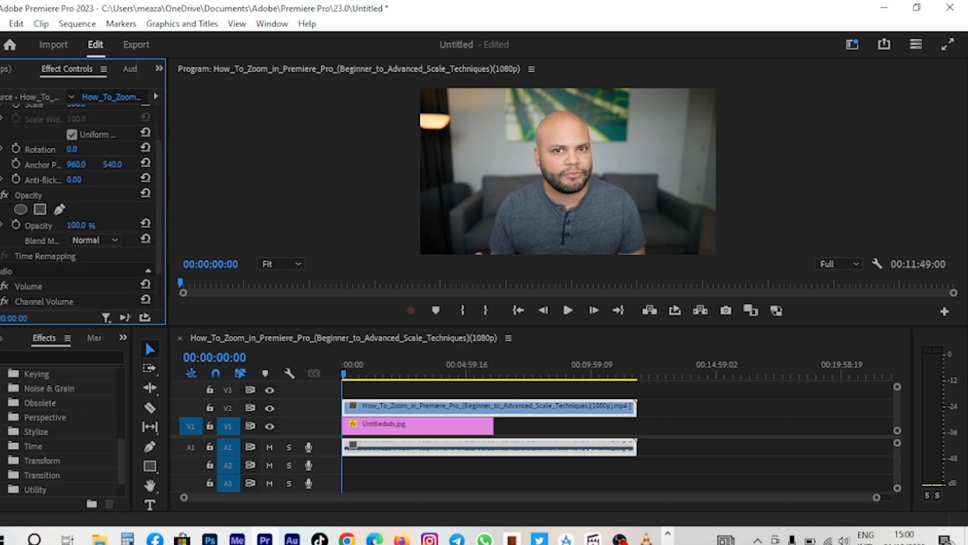
left_click(21, 209)
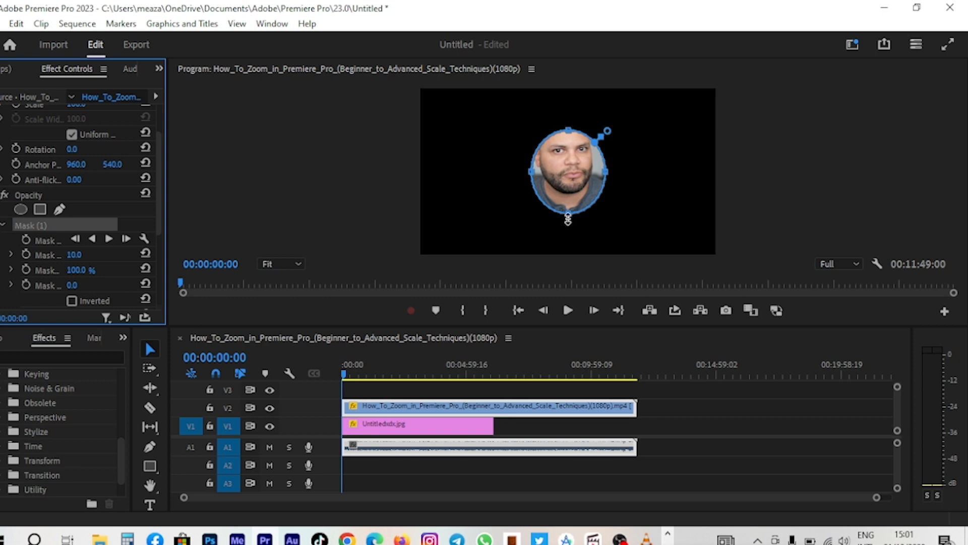
mouse_move(568, 220)
left_mouse_down()
mouse_move(581, 257)
mouse_move(585, 249)
mouse_move(522, 211)
mouse_move(630, 204)
mouse_move(489, 201)
mouse_move(563, 203)
mouse_move(581, 219)
left_mouse_up()
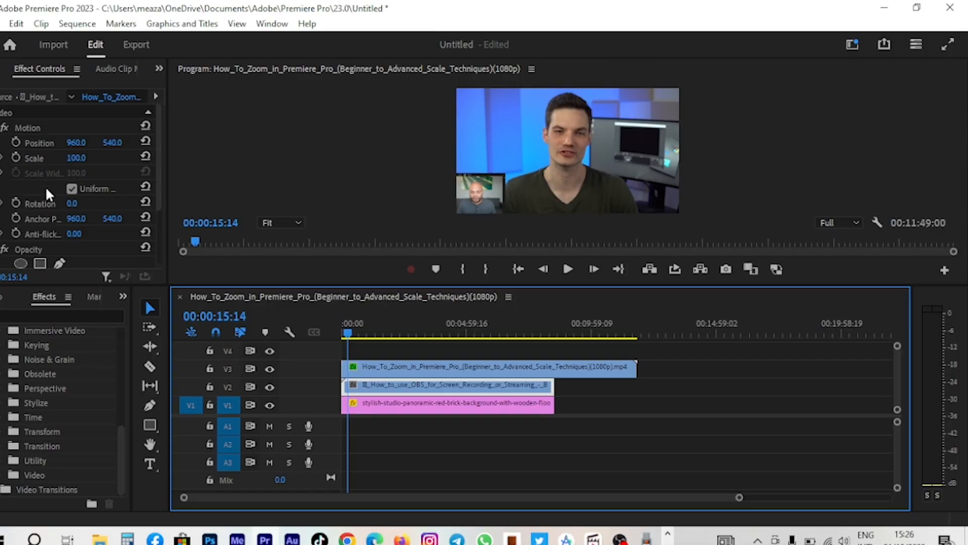
- Add an ellipse mask to the middle clip's Opacity and enlarge it around the presenter's face
scroll(47, 191, "down", 3)
left_click(27, 170)
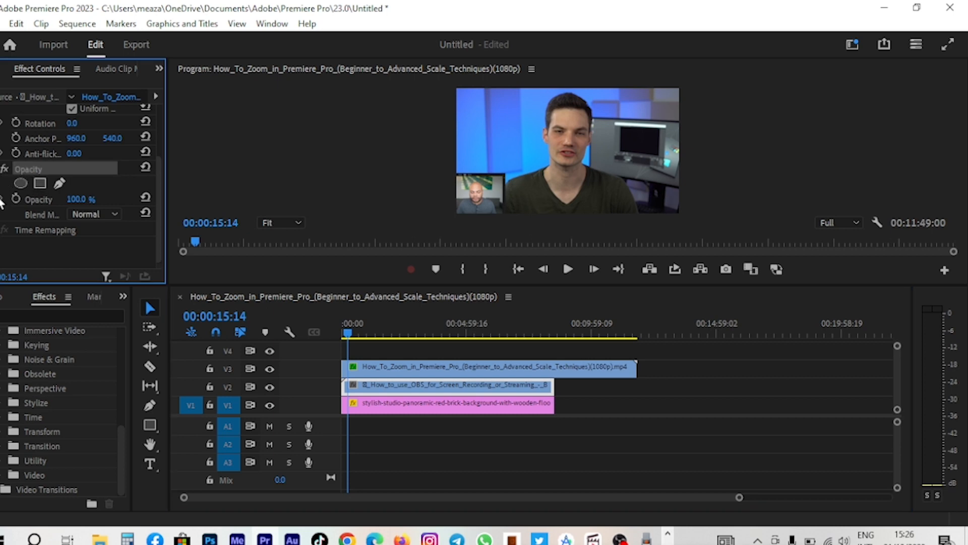
left_click(3, 200)
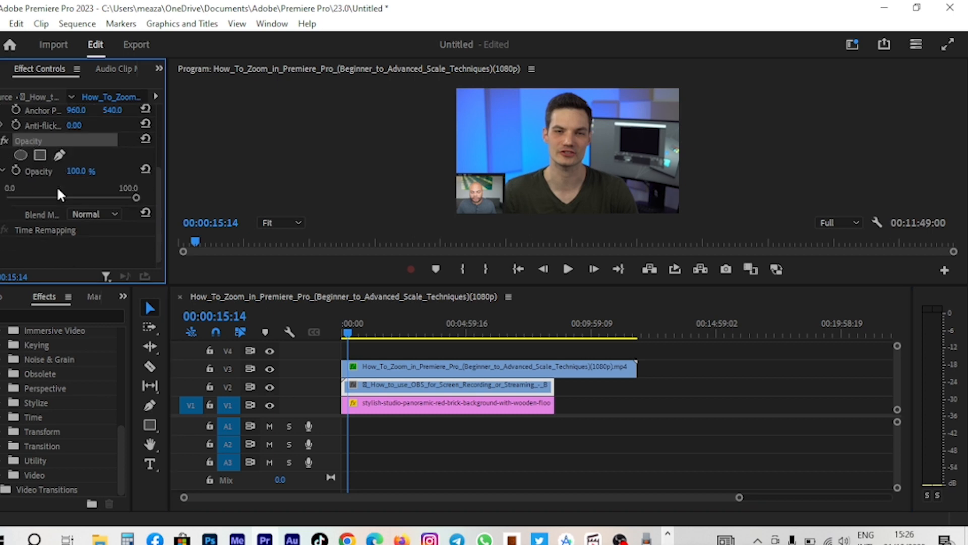
left_click(21, 154)
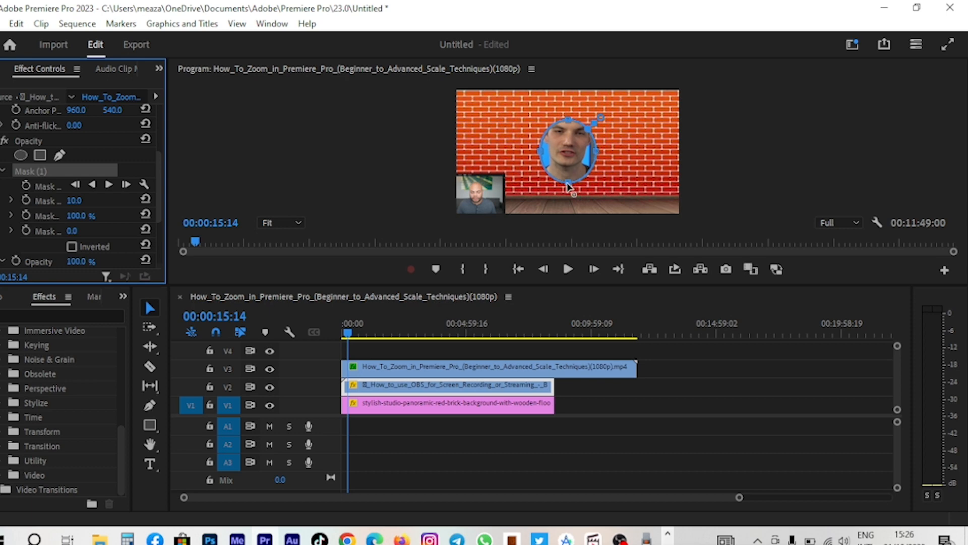
left_click_drag(568, 187, 599, 234)
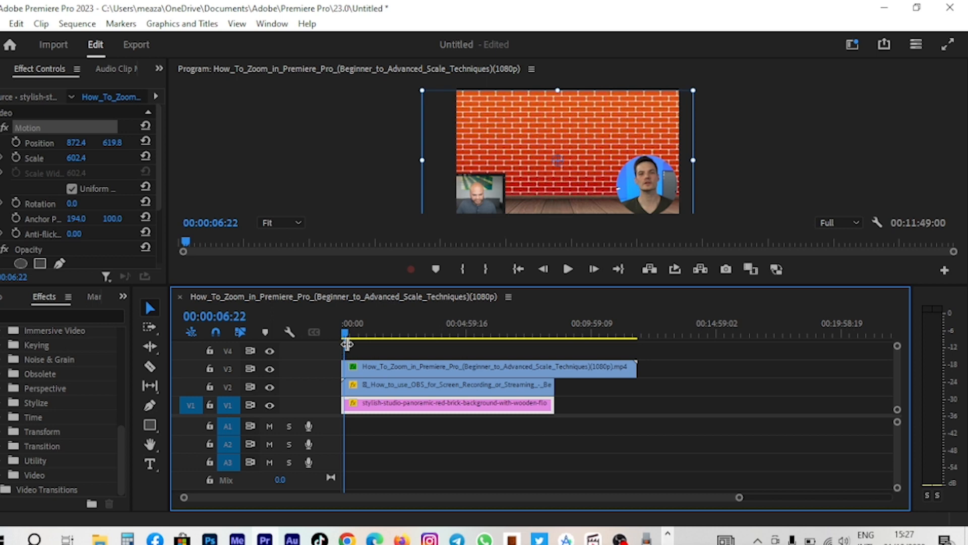
- Select the masked clip on the timeline and review its mask settings
left_click(485, 197)
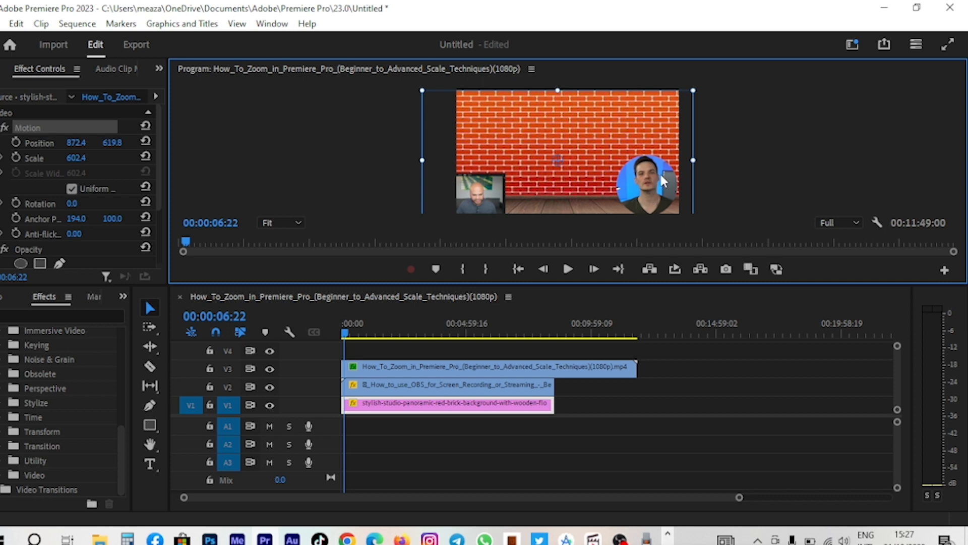
left_click(372, 363)
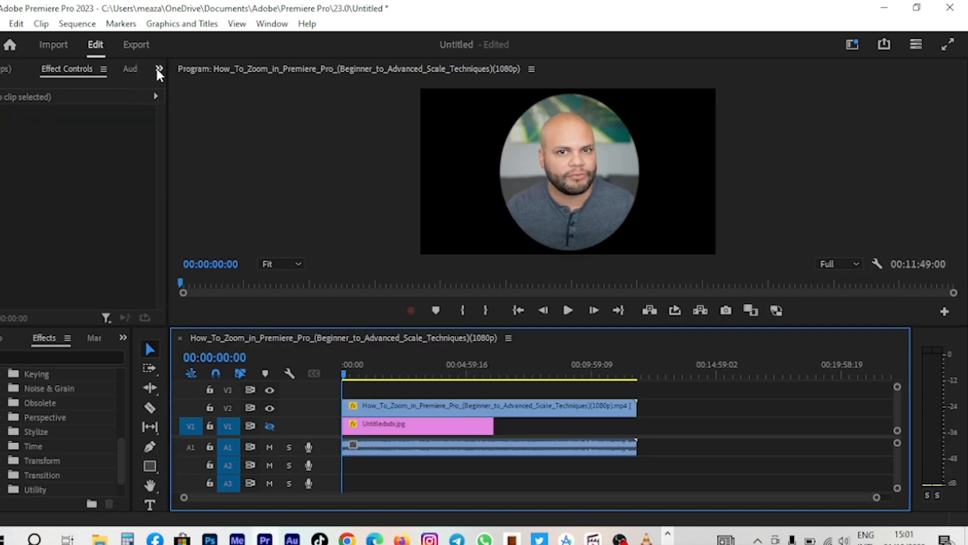
left_click(363, 406)
scroll(62, 216, "down", 3)
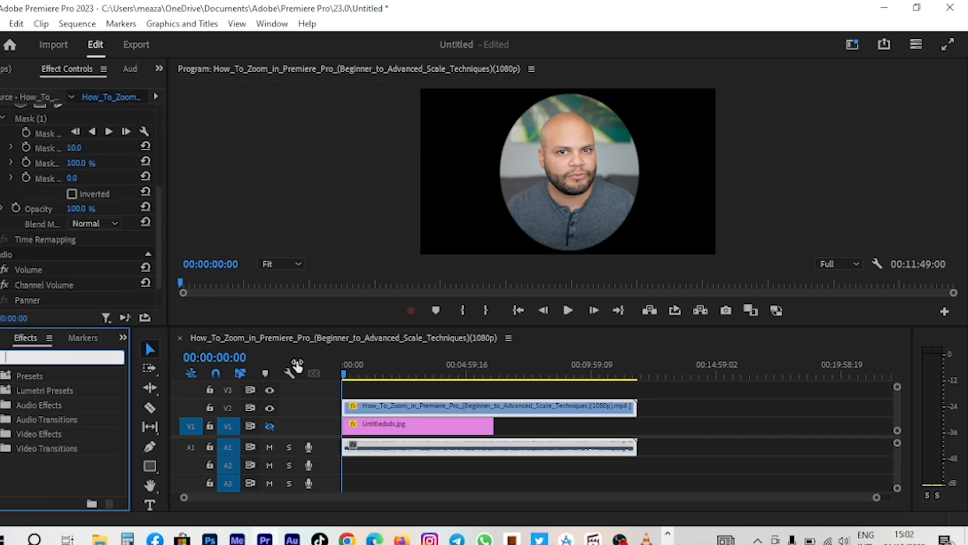
- Search the effects for "buck" and apply the Paint Bucket effect to the circle-masked webcam clip
left_click(7, 434)
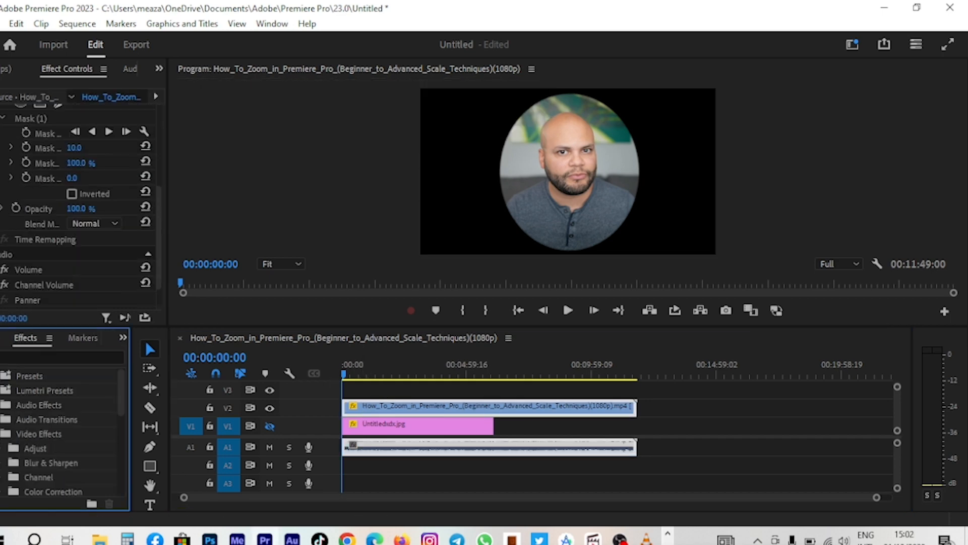
scroll(35, 458, "down", 4)
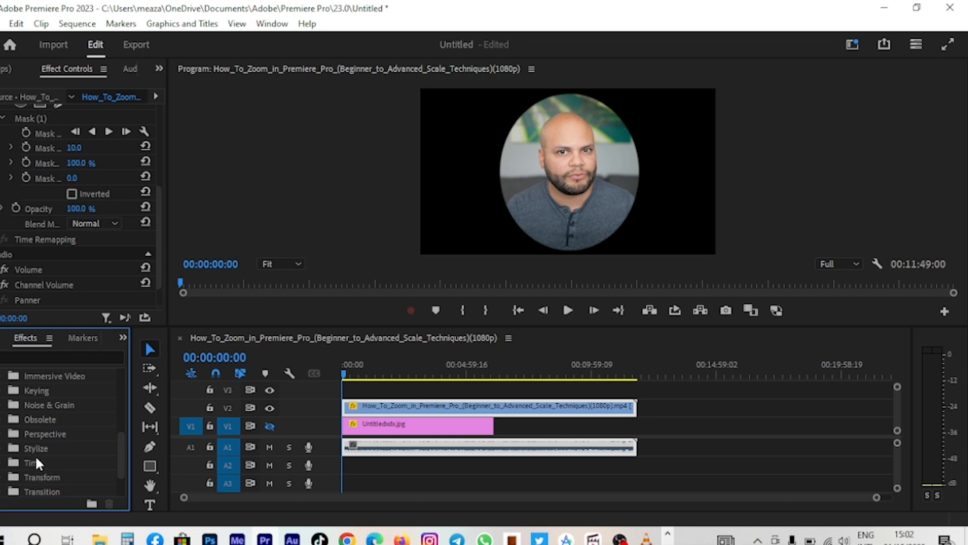
left_click(11, 422)
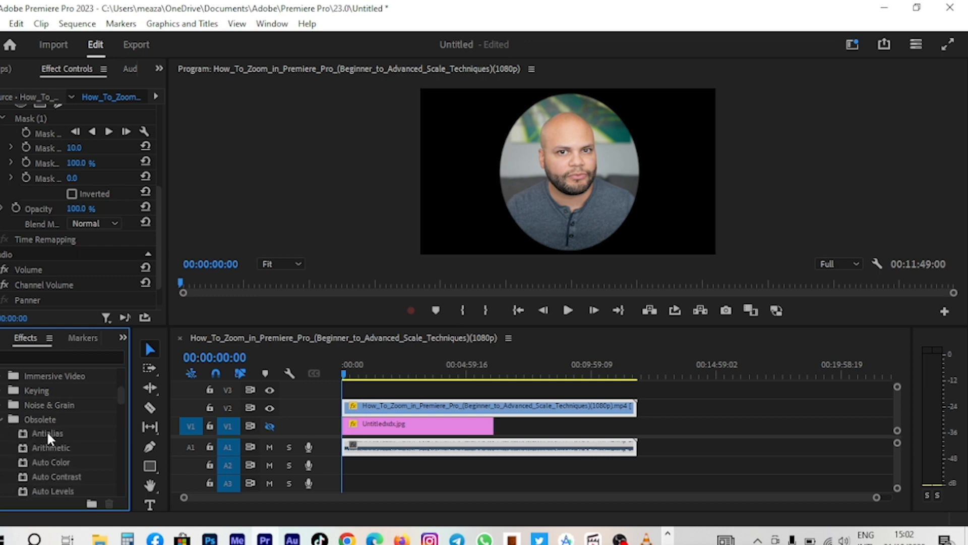
scroll(48, 444, "down", 3)
scroll(50, 460, "down", 3)
left_click(54, 356)
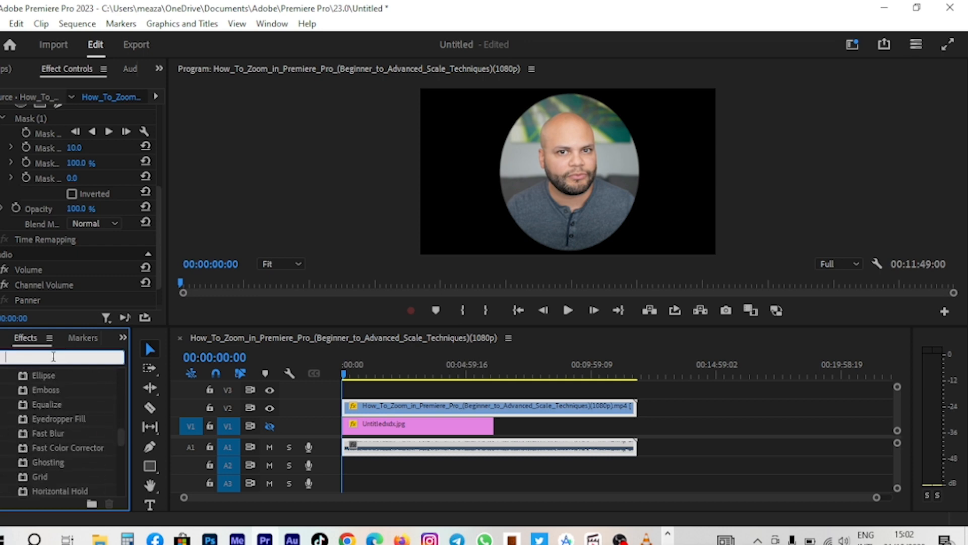
type("b")
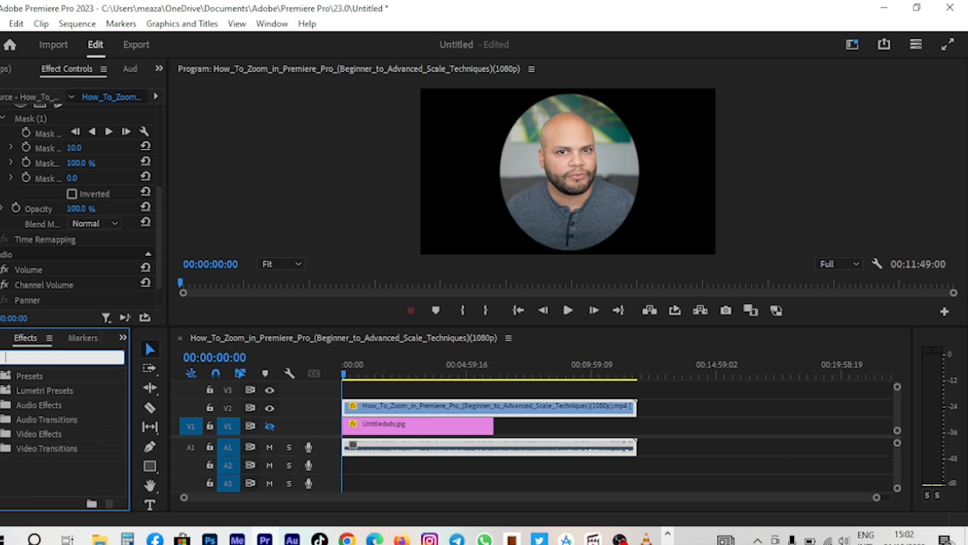
type("uck")
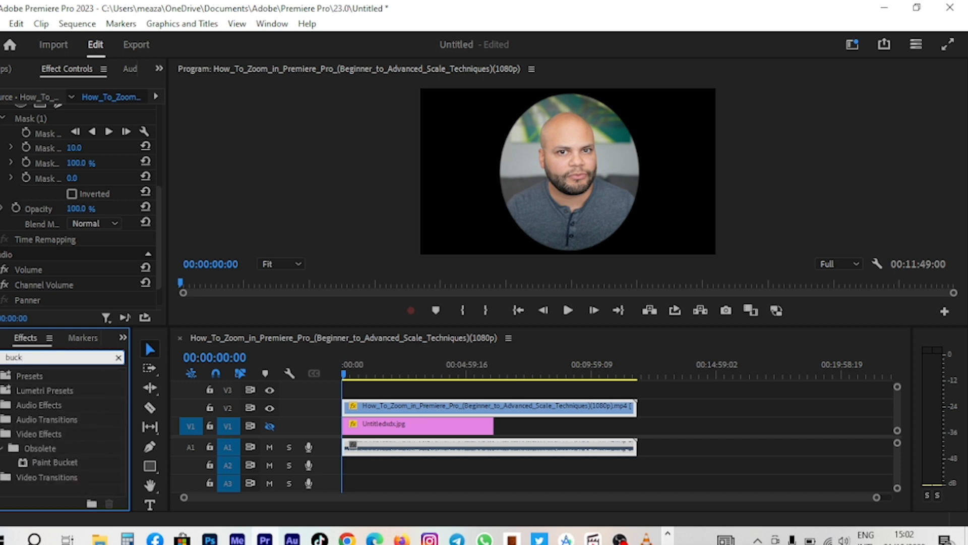
left_click_drag(54, 463, 376, 409)
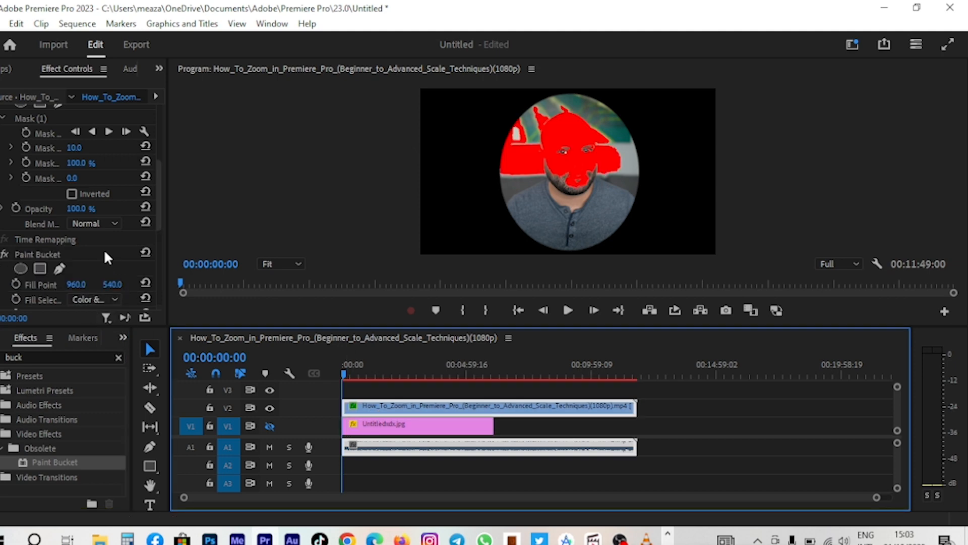
- Set Paint Bucket's fill selector to Alpha Channel with View Threshold on and a white stroke of width 40
scroll(104, 251, "down", 3)
left_click(101, 156)
left_click(105, 236)
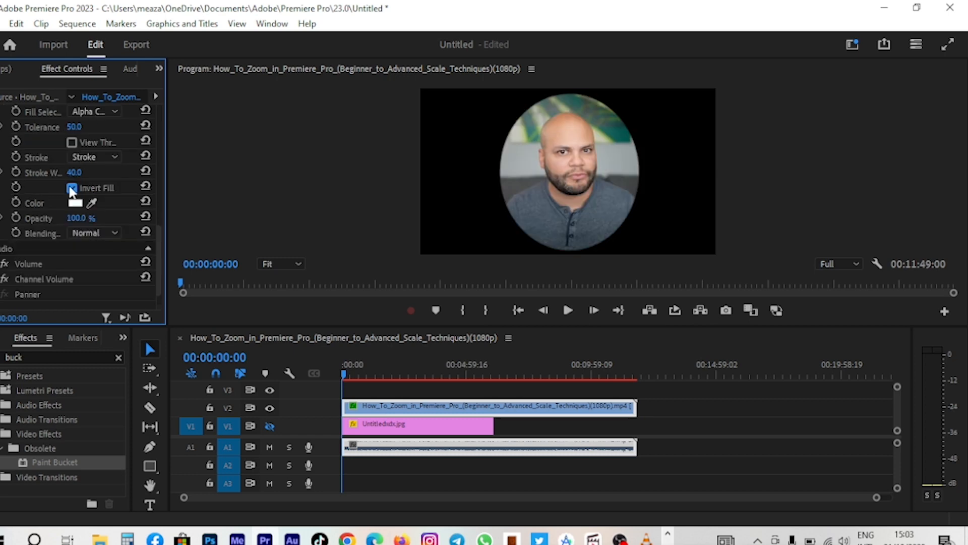
left_click(71, 188)
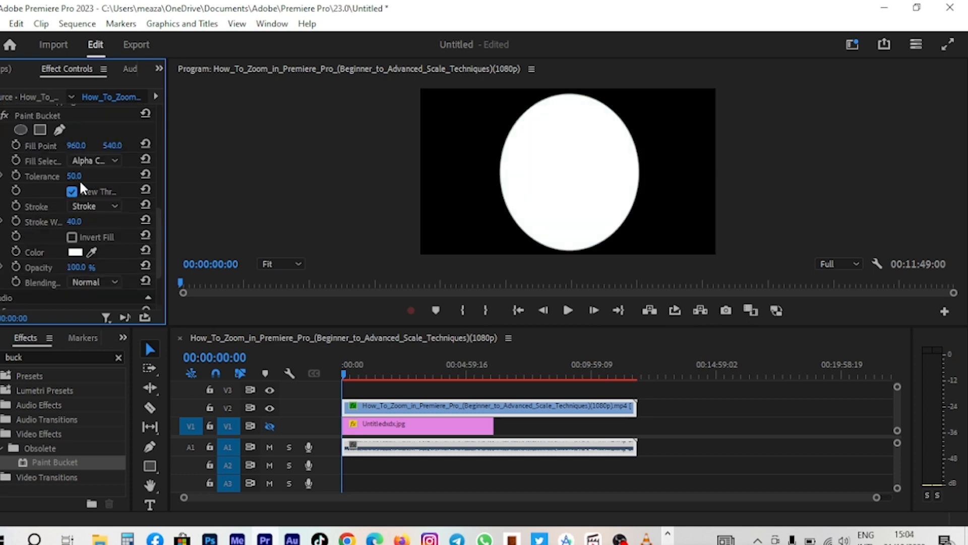
scroll(30, 153, "up", 2)
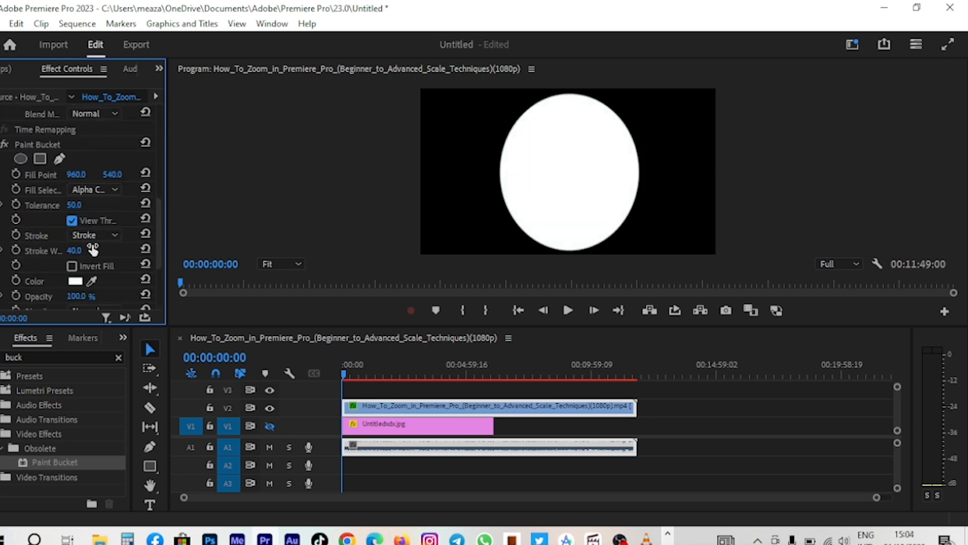
- Add an ellipse mask to the Paint Bucket effect and enlarge it over the circular webcam image
left_click(20, 158)
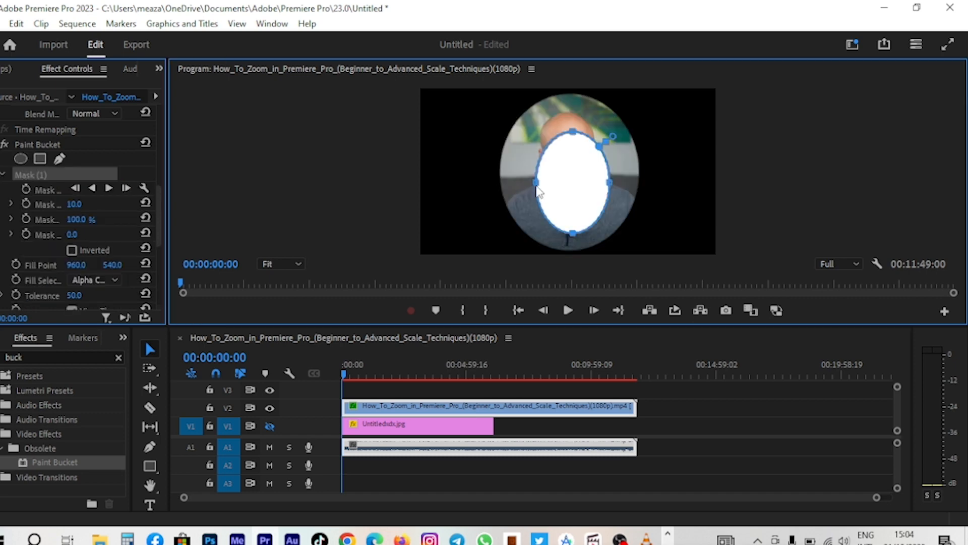
left_click_drag(537, 191, 524, 183)
left_click_drag(563, 217, 589, 254)
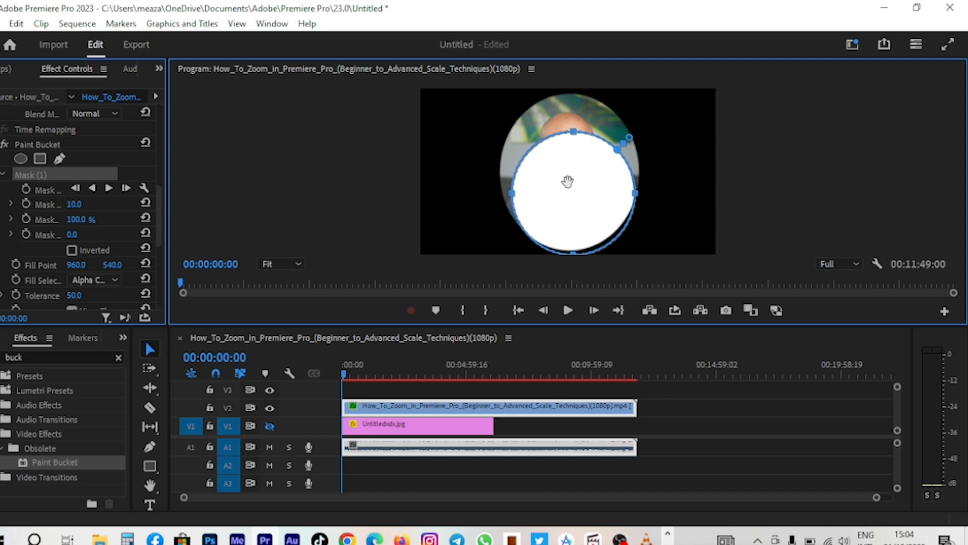
left_click_drag(568, 182, 568, 162)
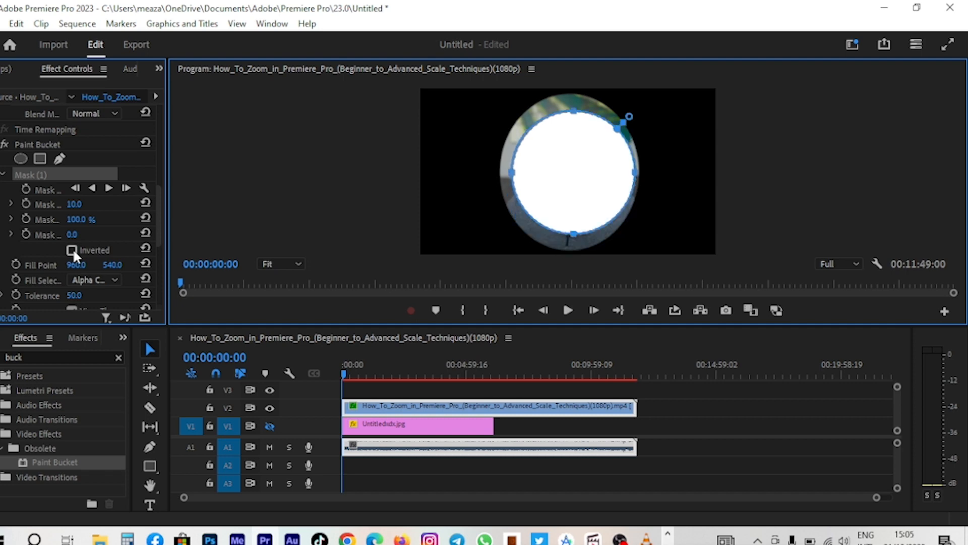
- Invert the Paint Bucket mask and fine-tune its edges to leave a white ring border around the face
left_click(72, 250)
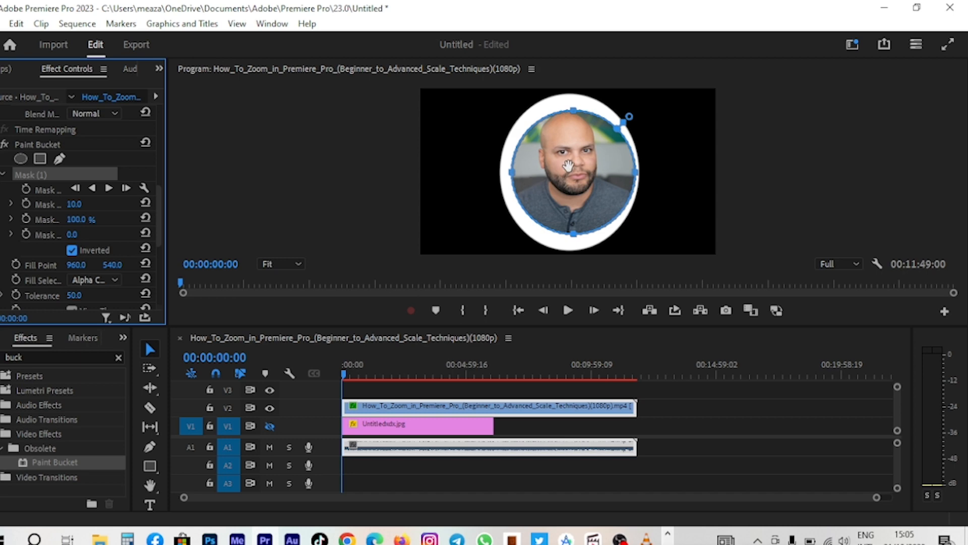
left_click_drag(568, 165, 568, 164)
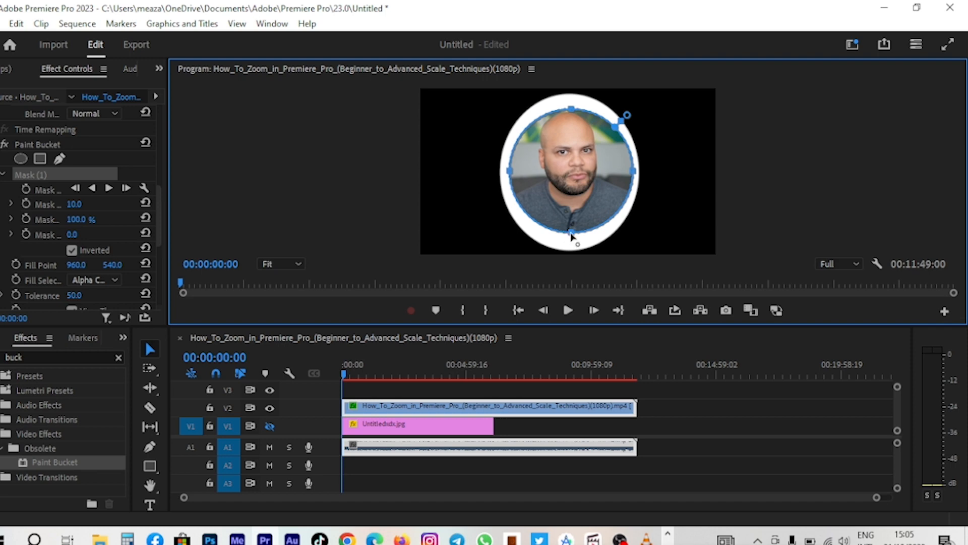
left_click_drag(572, 235, 571, 247)
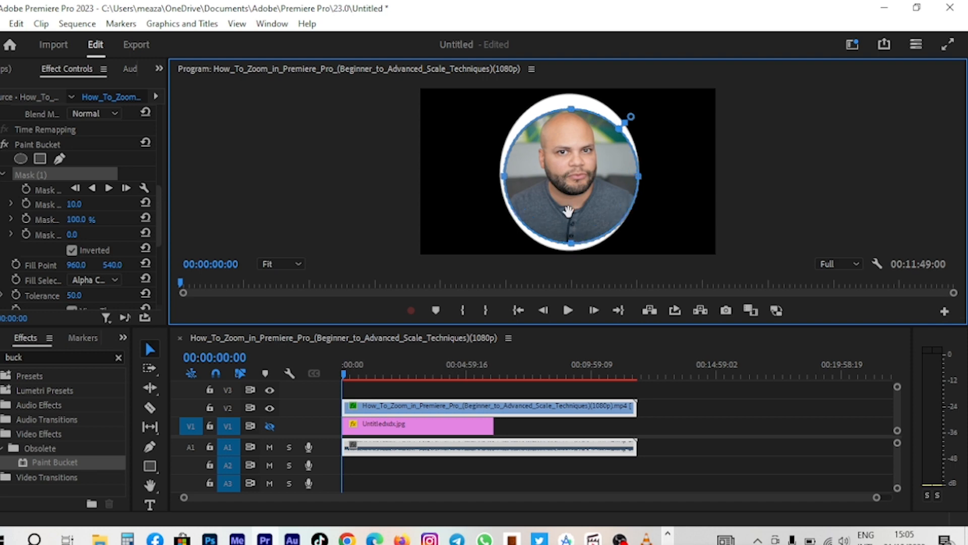
left_click_drag(569, 210, 568, 217)
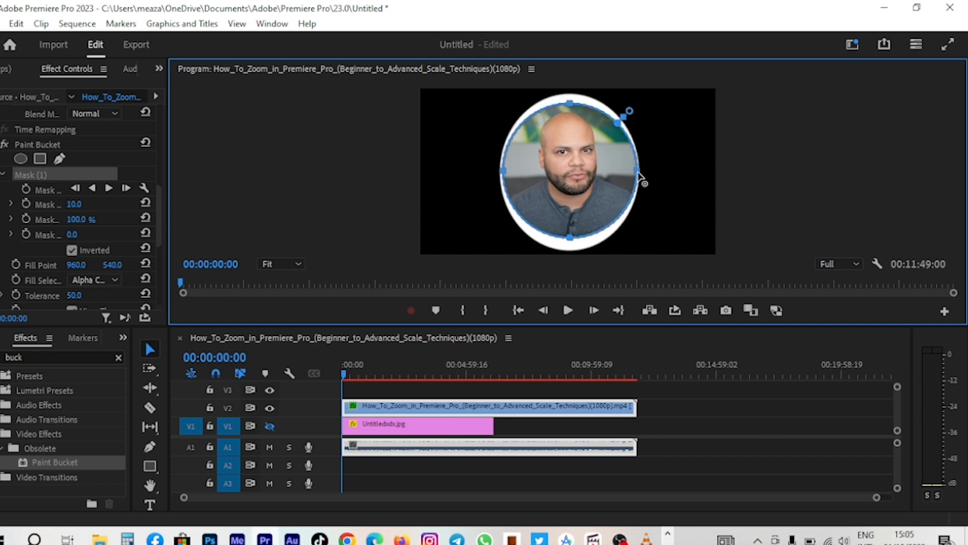
left_click_drag(636, 176, 633, 176)
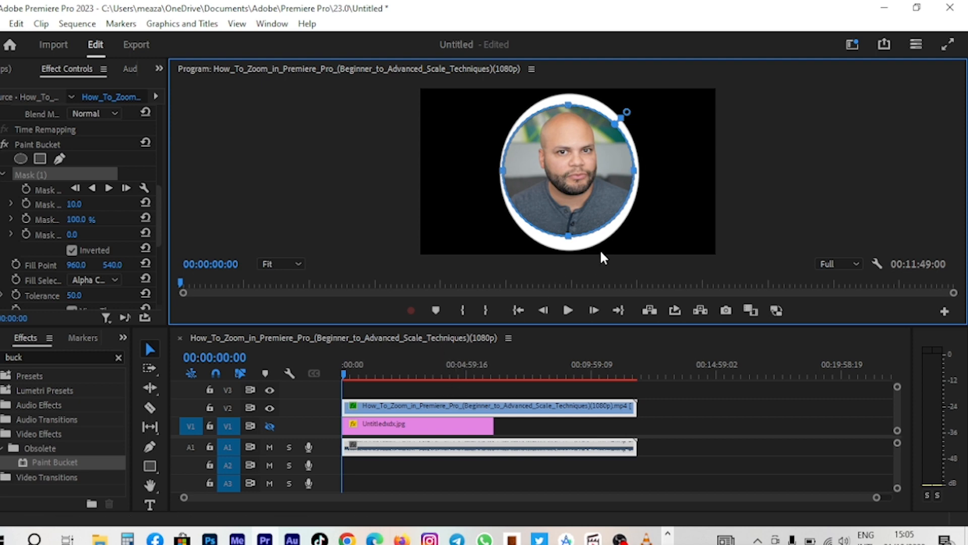
left_click_drag(569, 105, 569, 94)
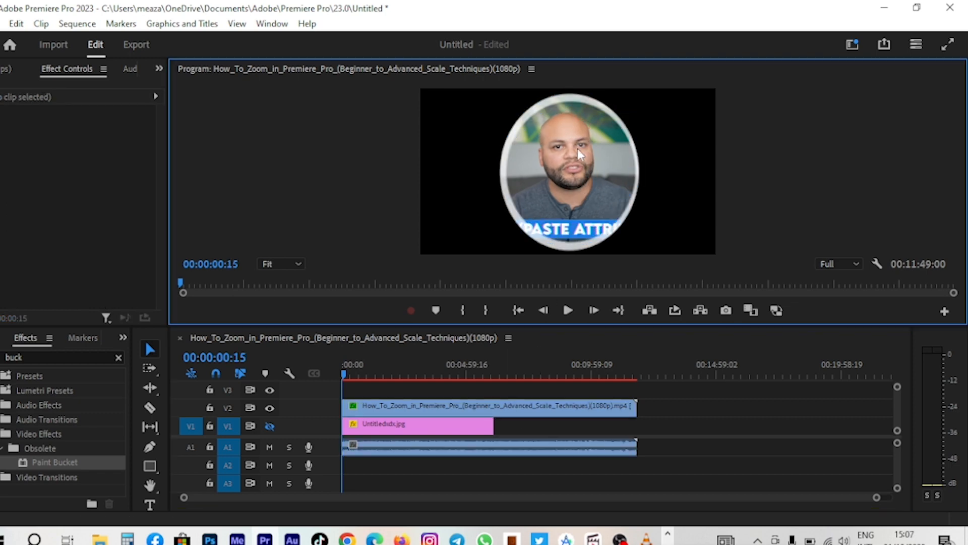
- Select the bordered webcam clip and move it to the right in the program monitor
left_click(577, 149)
left_click(463, 407)
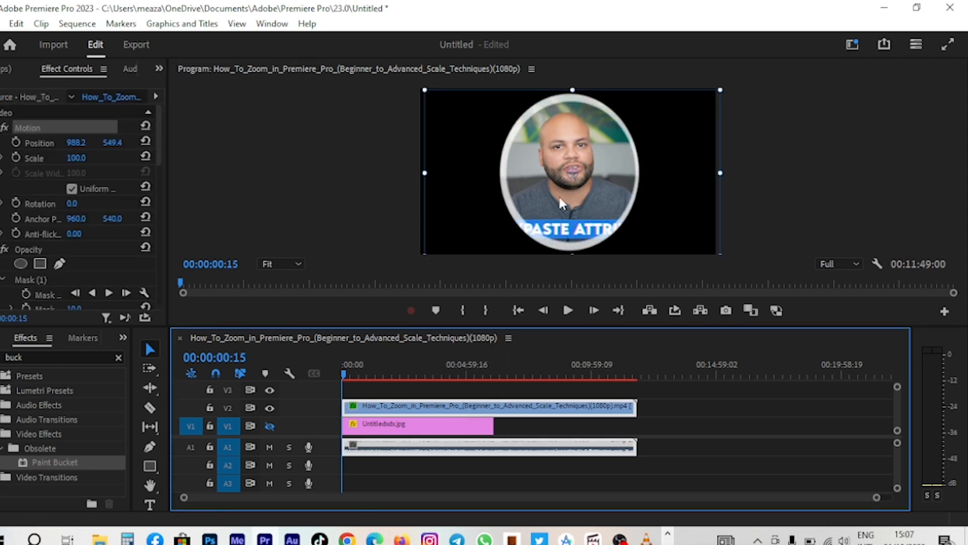
left_click_drag(597, 198, 667, 186)
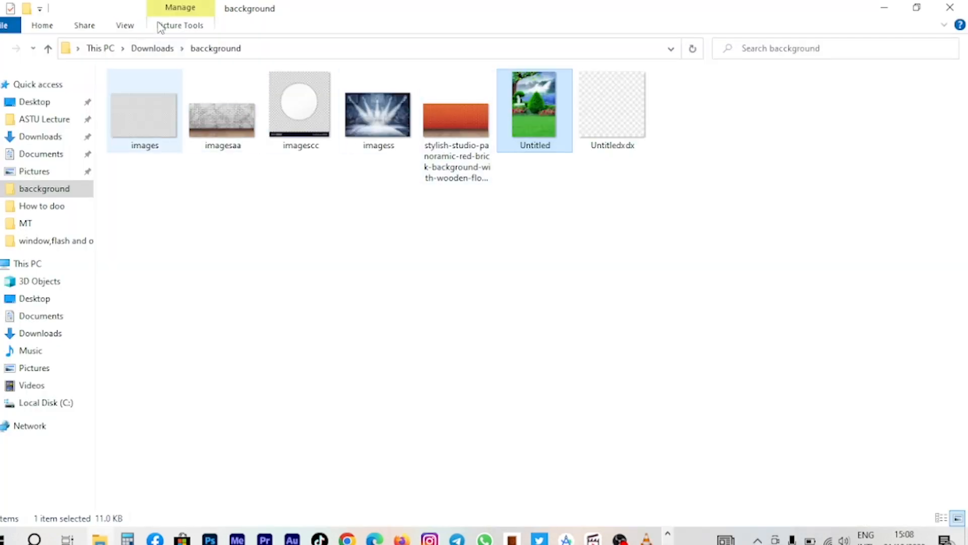
- Bring the How_to_use_OBS screen-recording video from the Screen record obs folder onto the V1 track as background
left_click(153, 49)
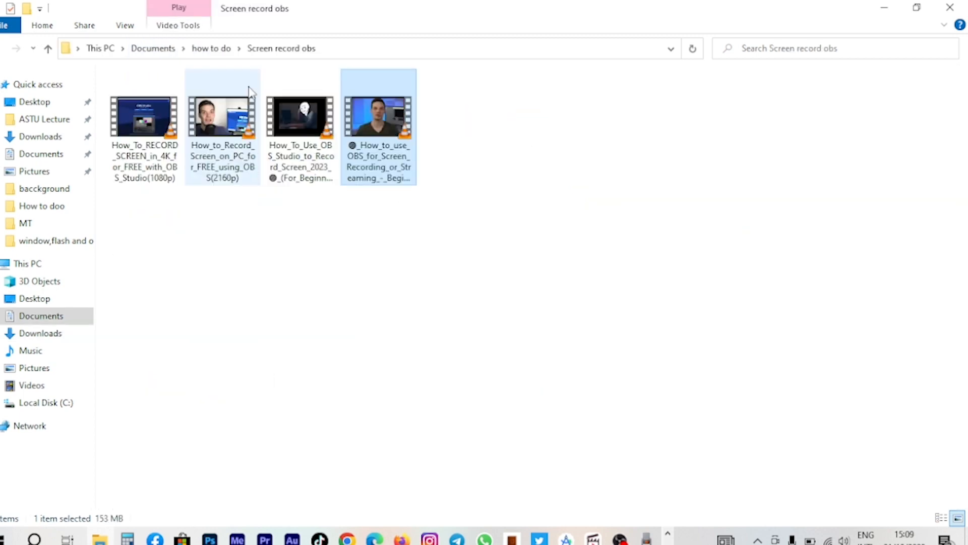
left_click_drag(361, 147, 272, 541)
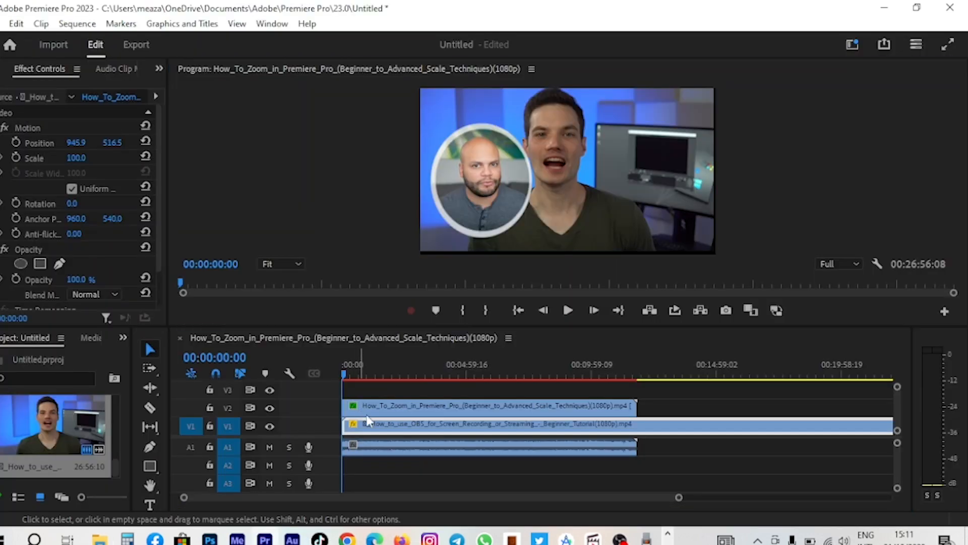
- Select the webcam clip, search the effects for "crop", and apply the Crop effect to it
left_click(375, 406)
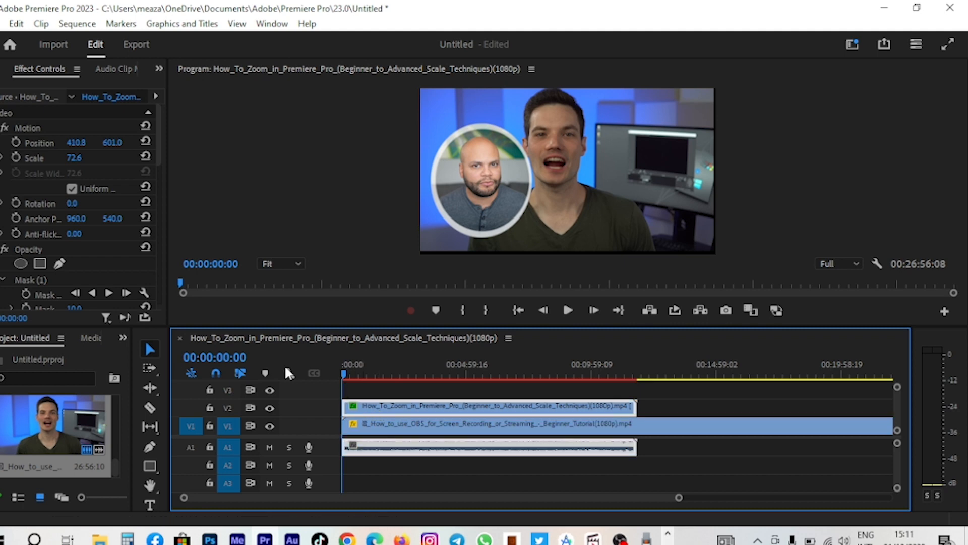
left_click(123, 338)
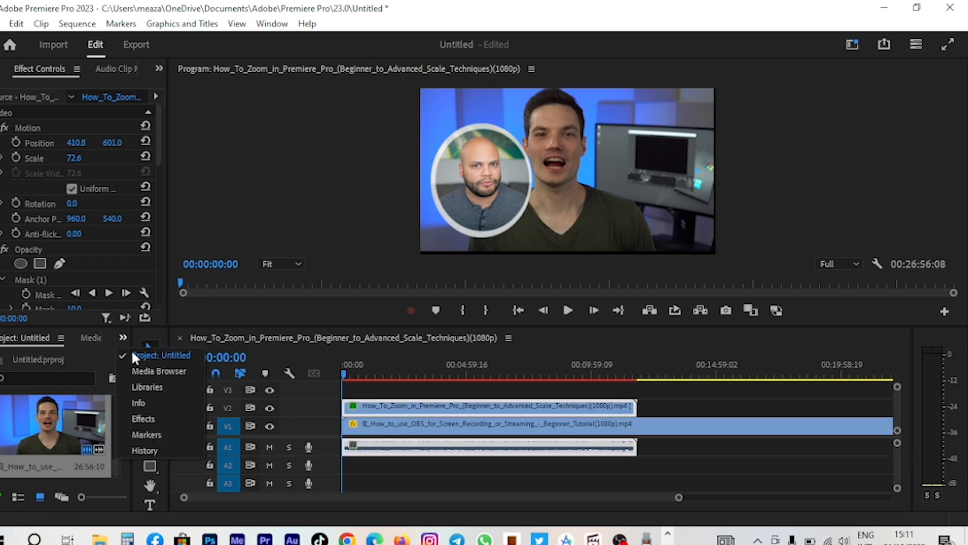
left_click(138, 417)
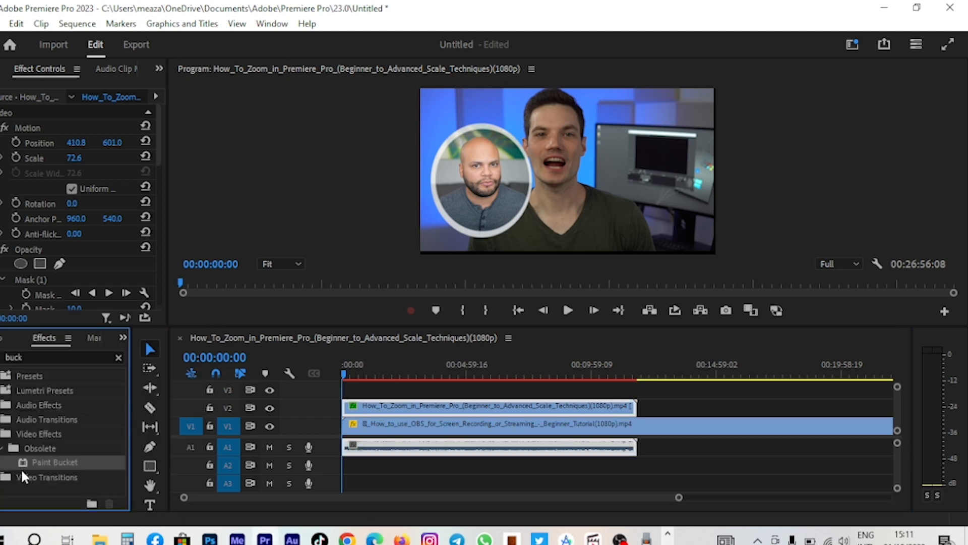
left_click(7, 435)
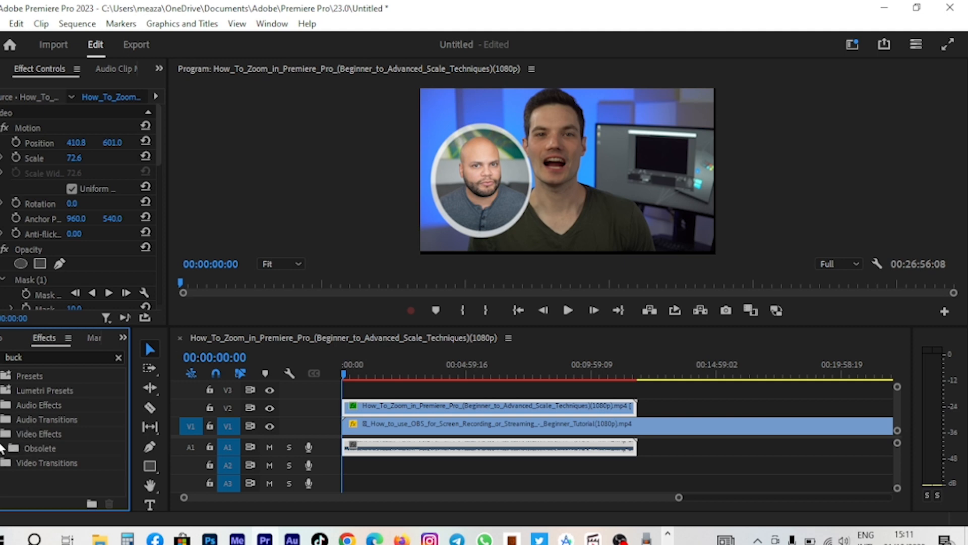
left_click(7, 435)
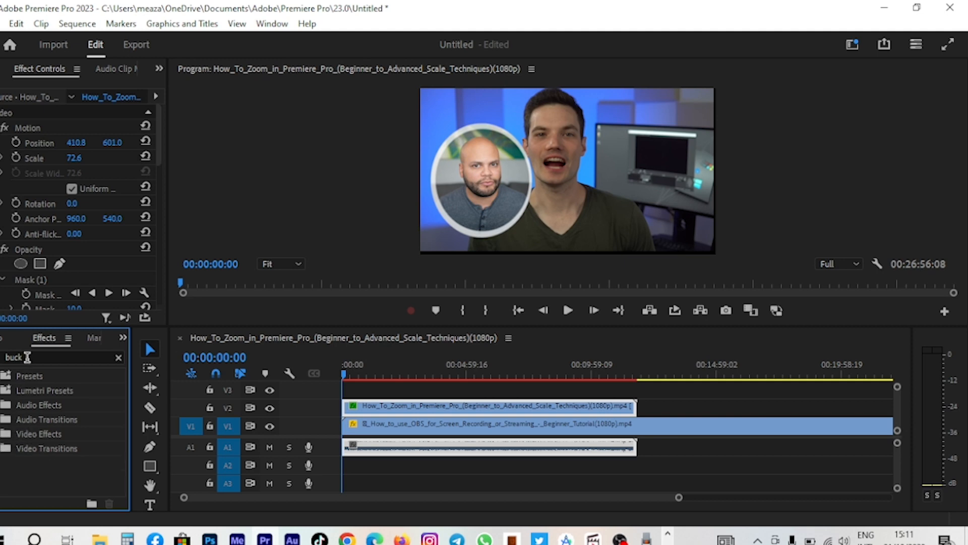
left_click(119, 357)
left_click(79, 356)
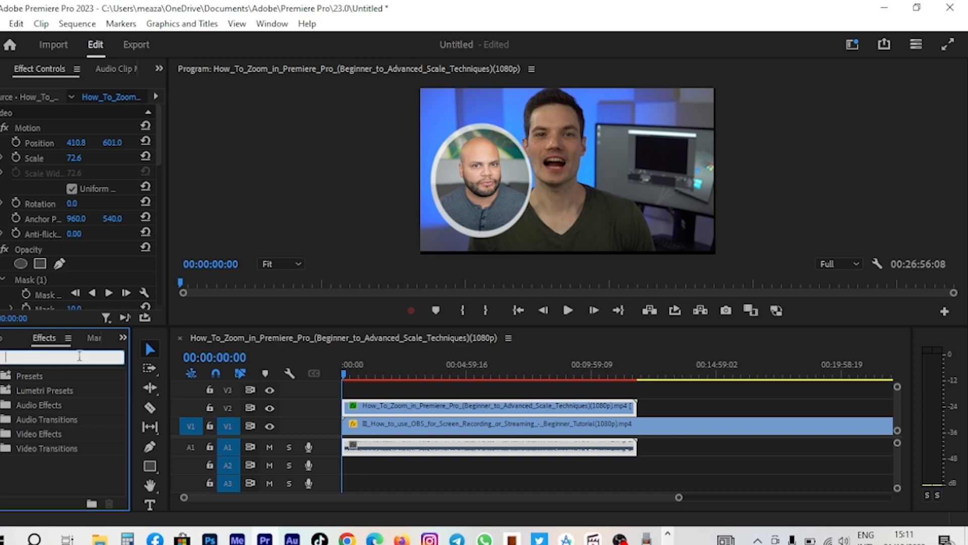
type("rop")
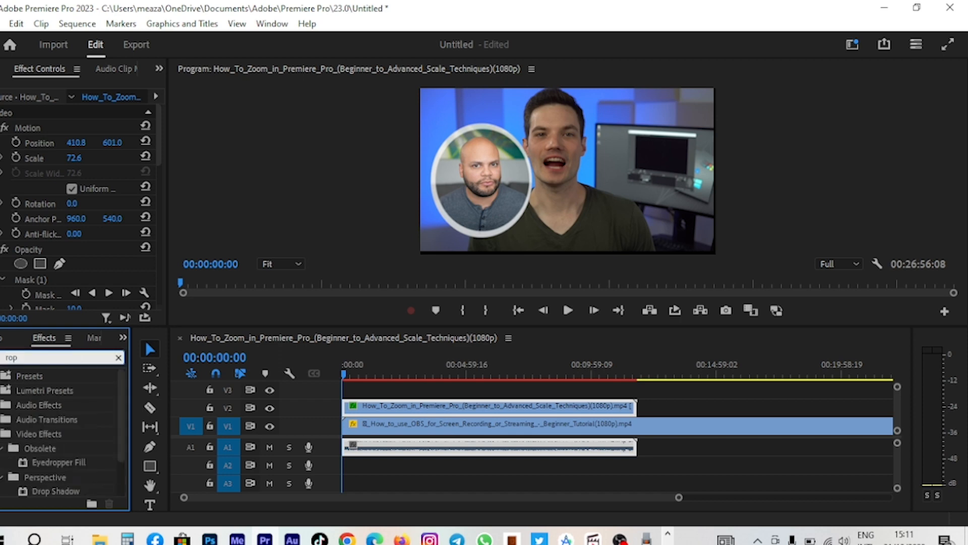
key("BackSpace")
key("BackSpace")
key("BackSpace")
type("crop")
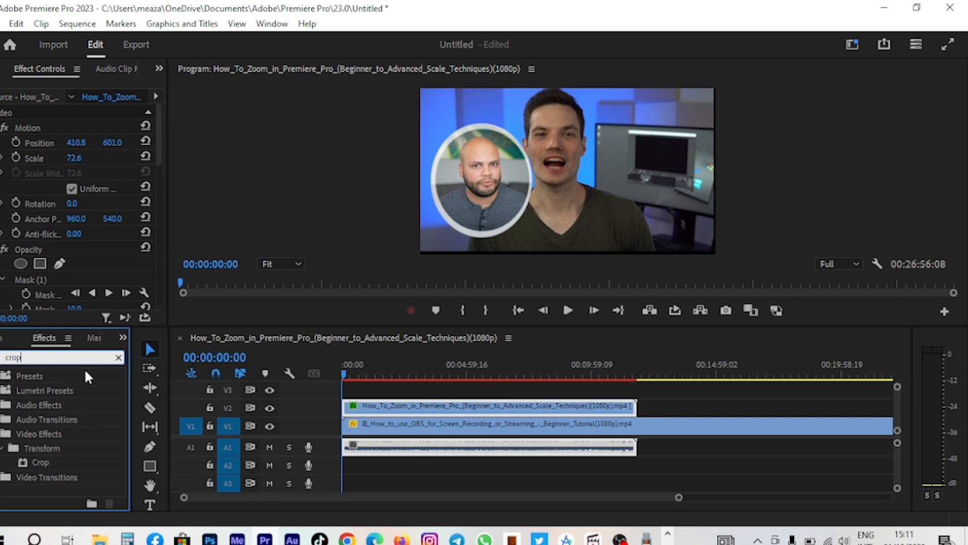
left_click_drag(35, 463, 380, 401)
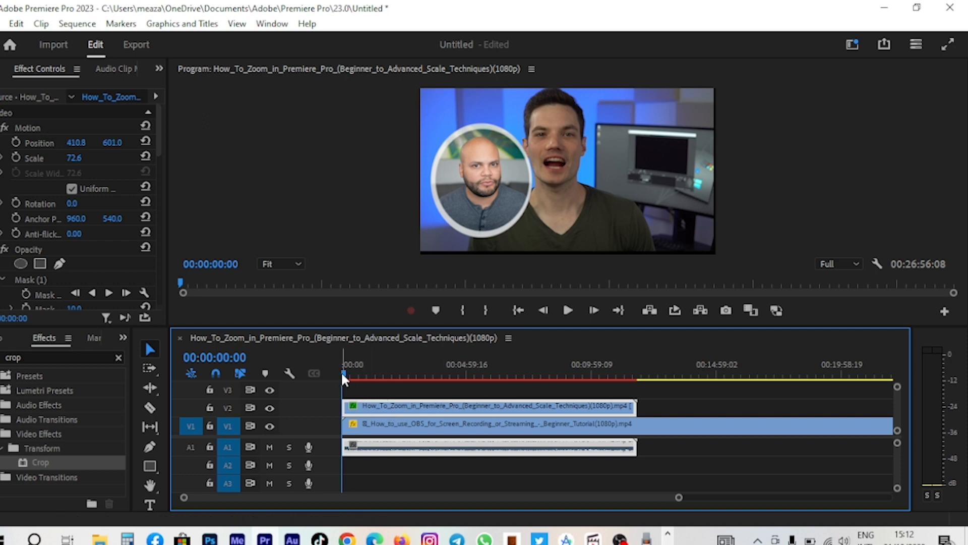
- Apply the Crop effect to the background screen-recording clip on V1
left_click_drag(356, 371, 296, 383)
scroll(31, 203, "down", 5)
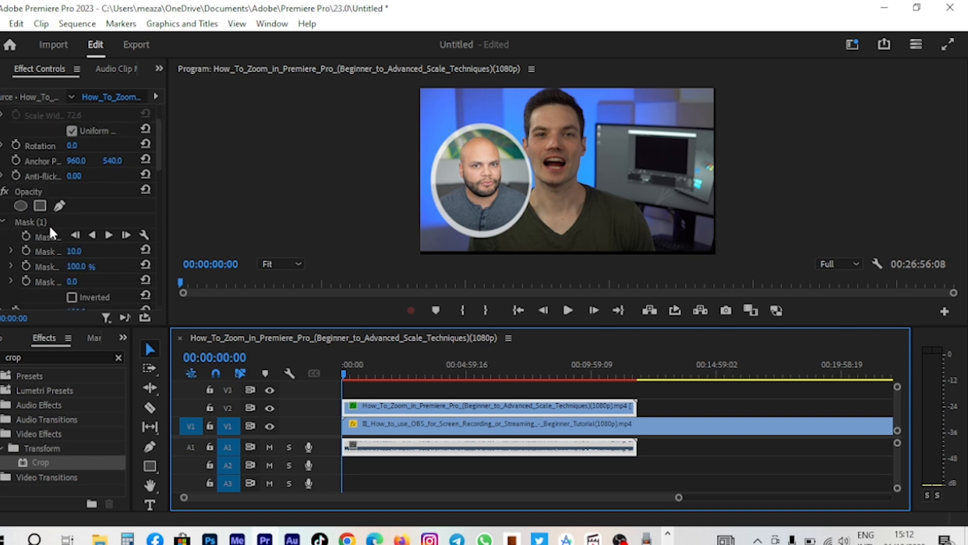
scroll(25, 241, "down", 4)
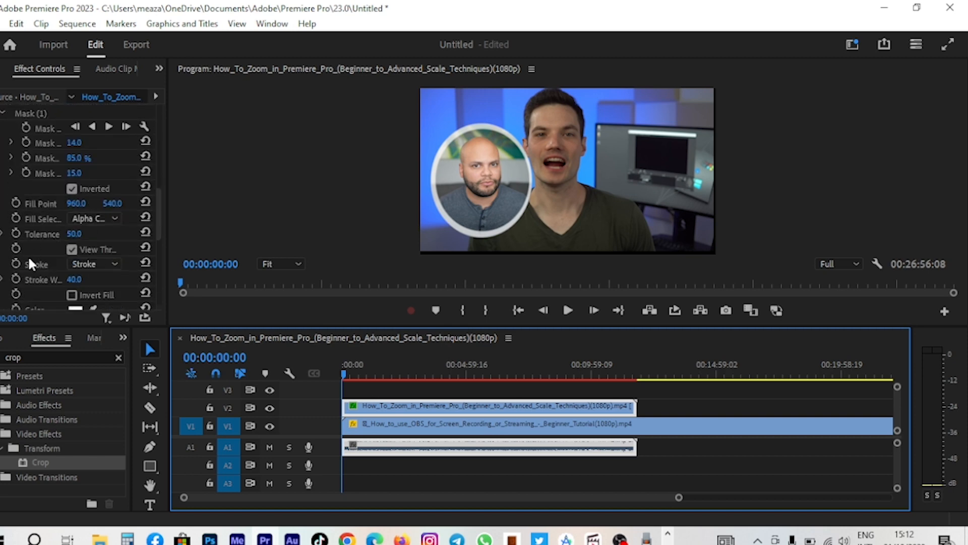
scroll(28, 256, "down", 6)
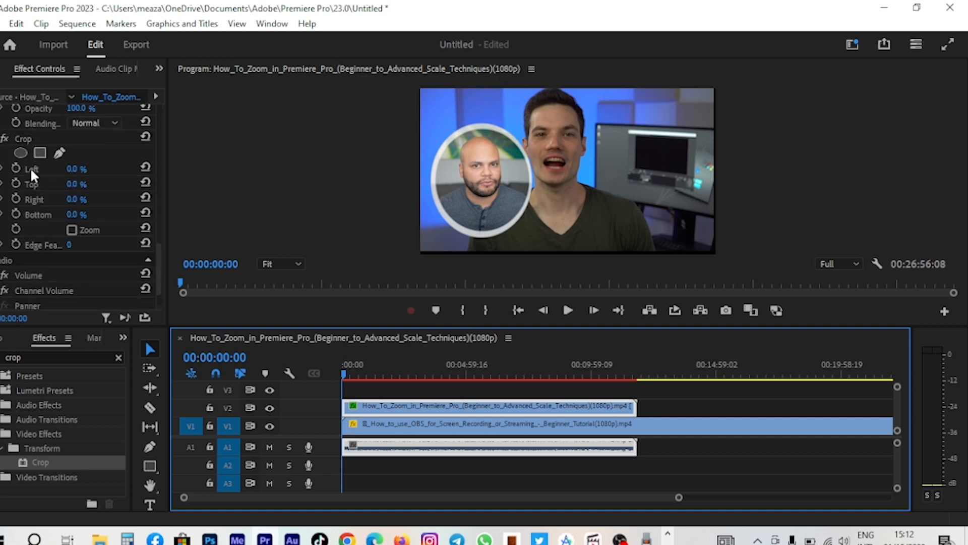
left_click(30, 167)
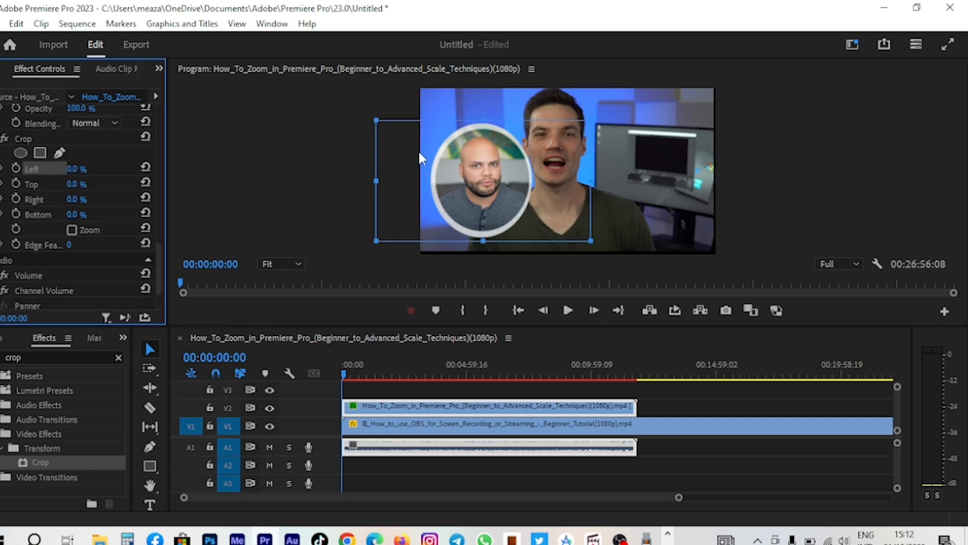
left_click(365, 428)
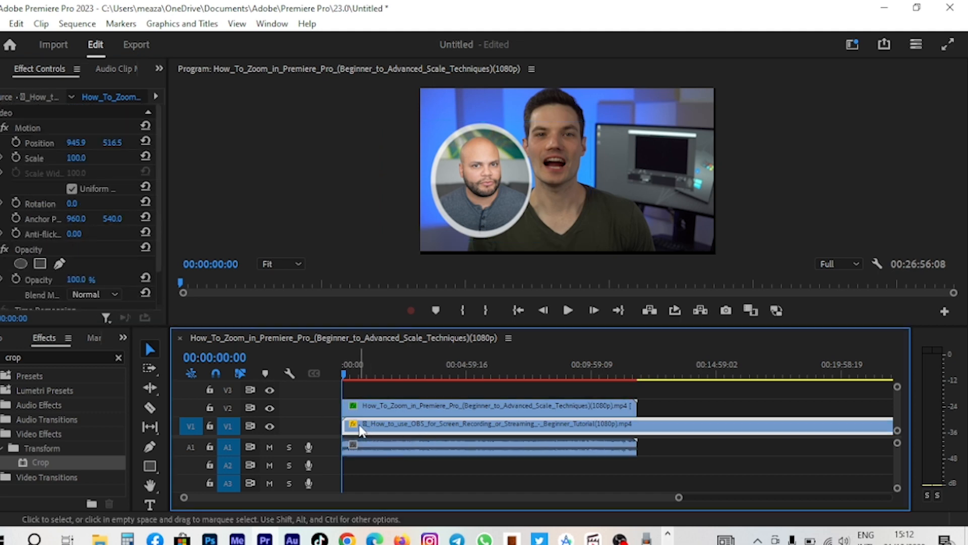
scroll(46, 242, "down", 2)
scroll(30, 201, "up", 2)
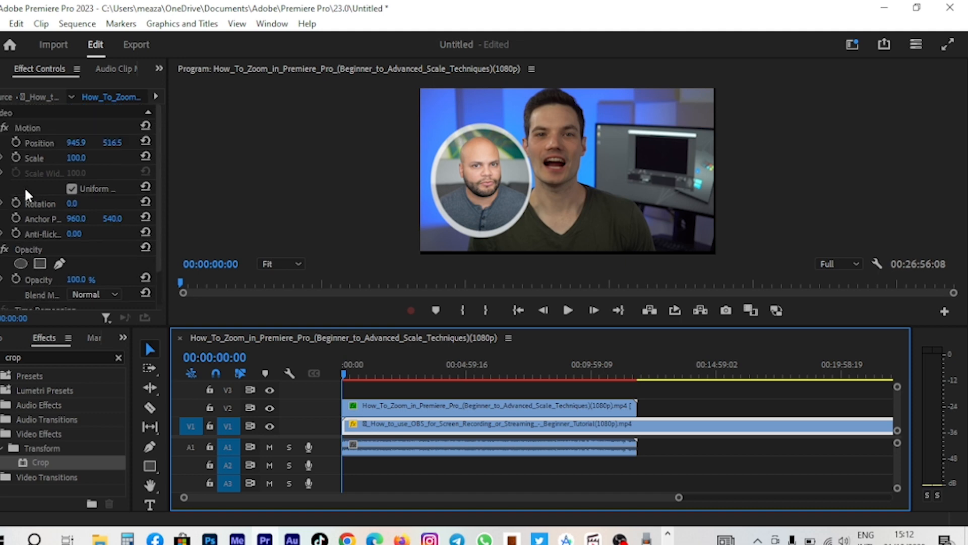
scroll(21, 228, "down", 2)
scroll(26, 244, "up", 2)
left_click_drag(32, 461, 381, 419)
scroll(68, 220, "down", 4)
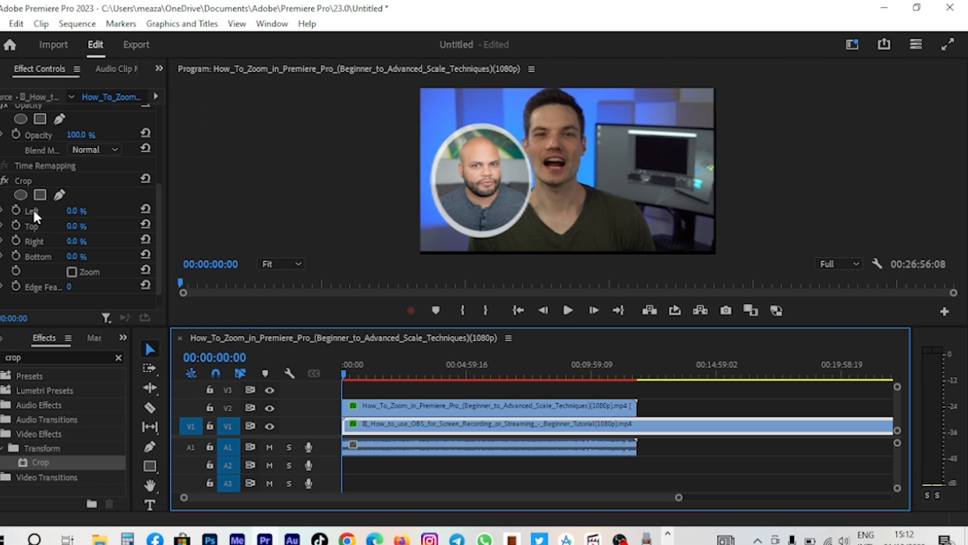
- Crop the background clip to about 12% left, 3.5% top and 18.1% right in the program monitor
left_click(20, 177)
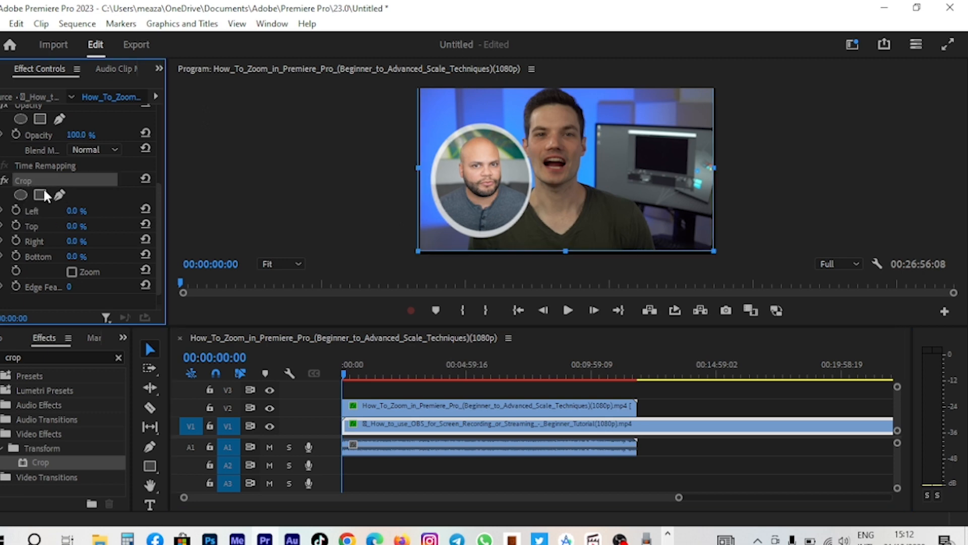
left_click(28, 227)
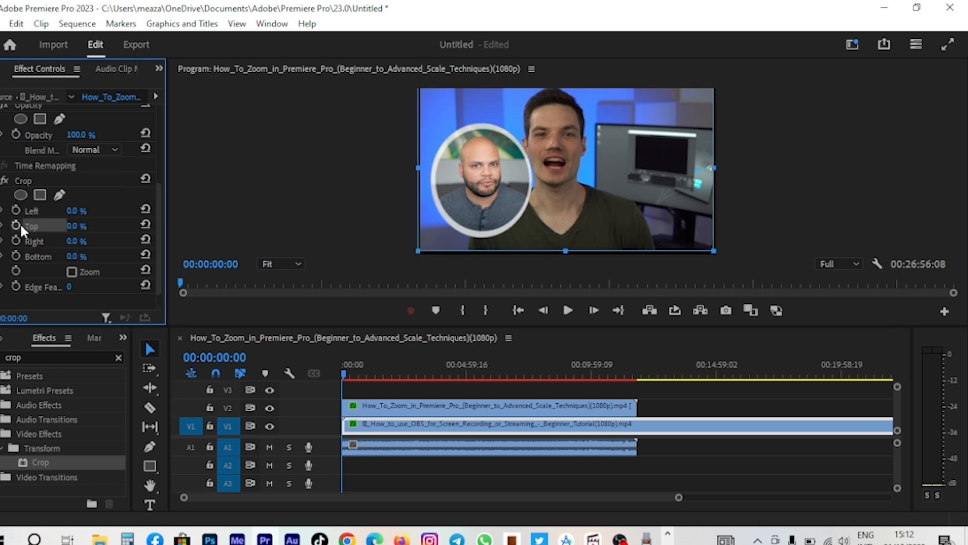
left_click(31, 212)
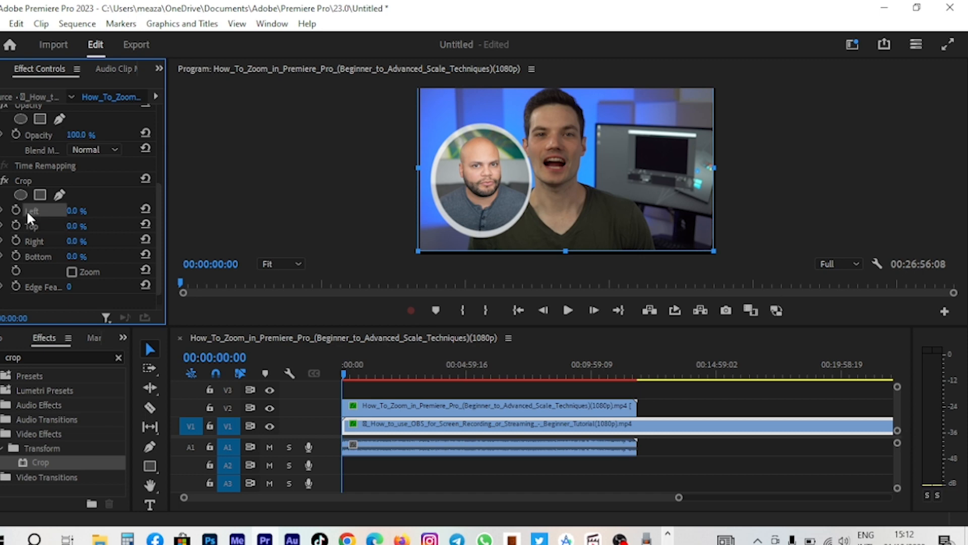
left_click_drag(418, 170, 453, 196)
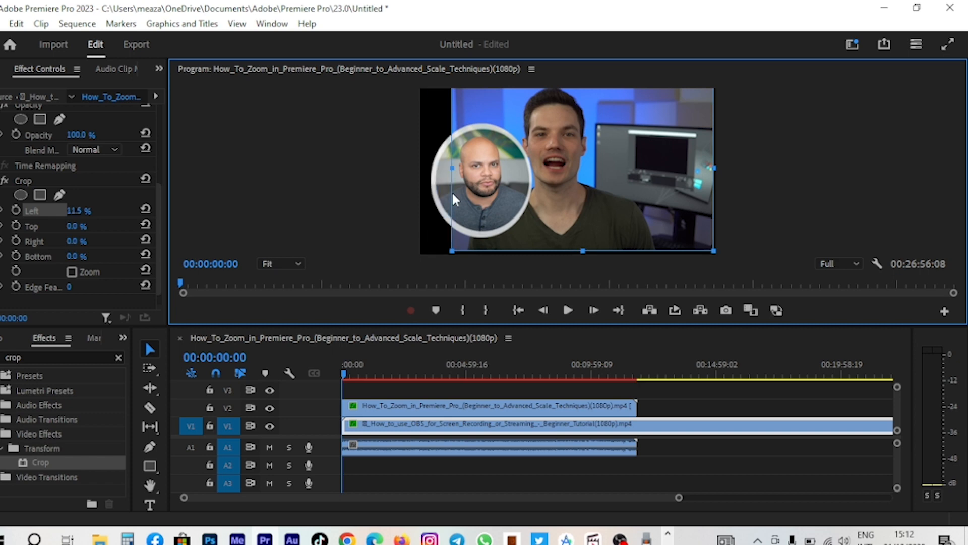
left_click_drag(713, 169, 659, 175)
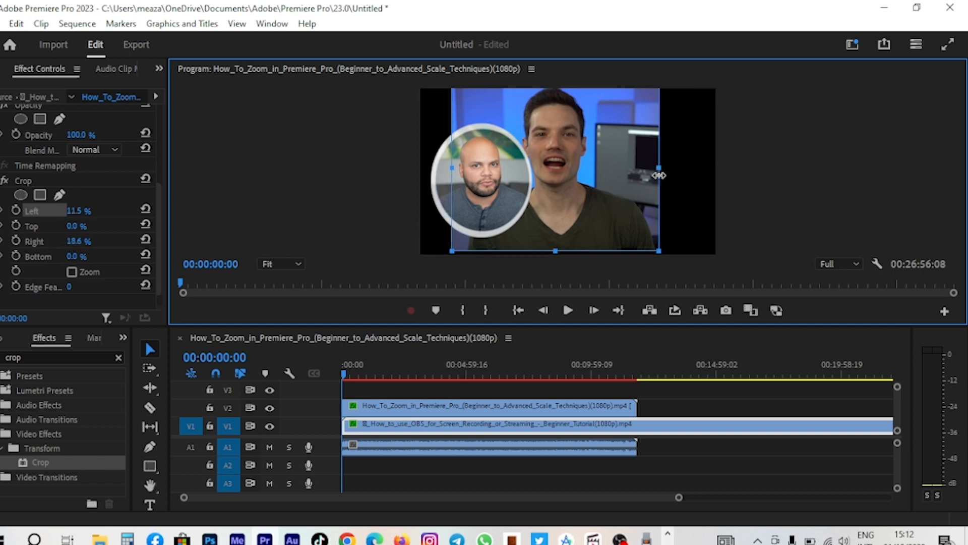
left_click_drag(553, 251, 550, 234)
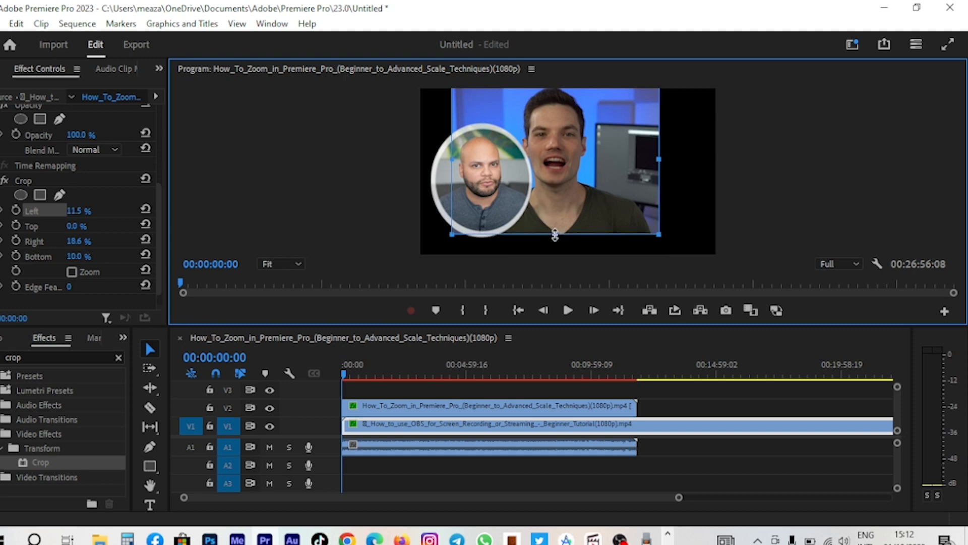
left_click_drag(555, 115, 555, 134)
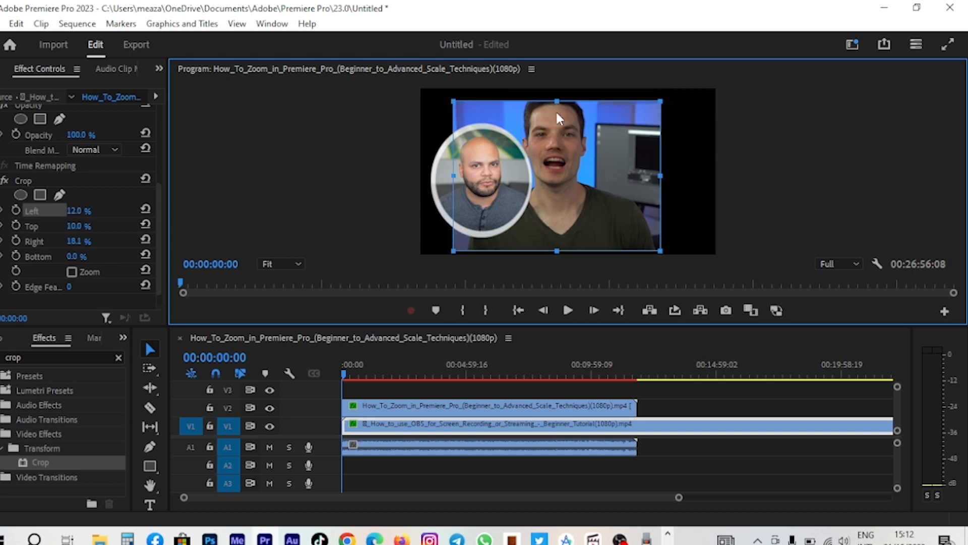
left_click_drag(557, 97, 559, 90)
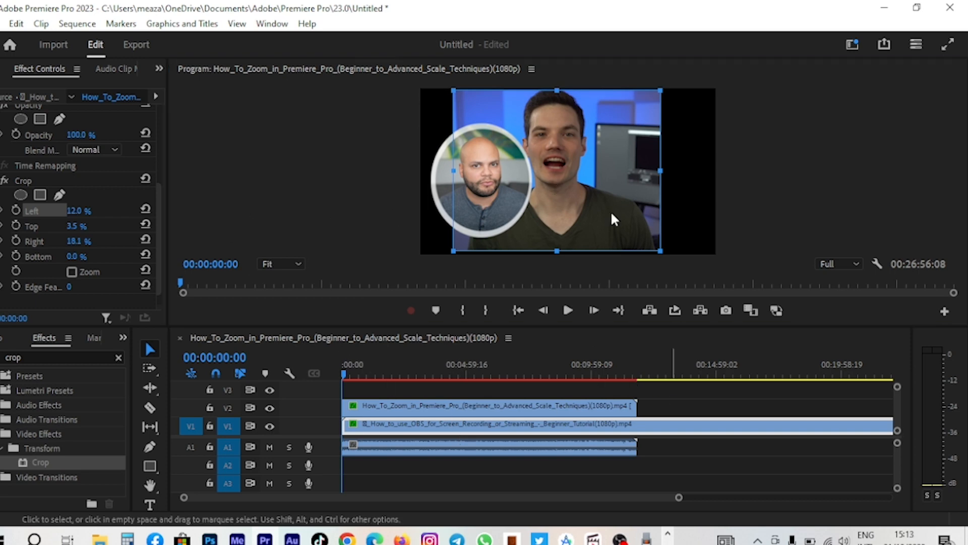
- Move the cropped background clip slightly to the right, to a position of about 974.1, 535.3
left_click(551, 195)
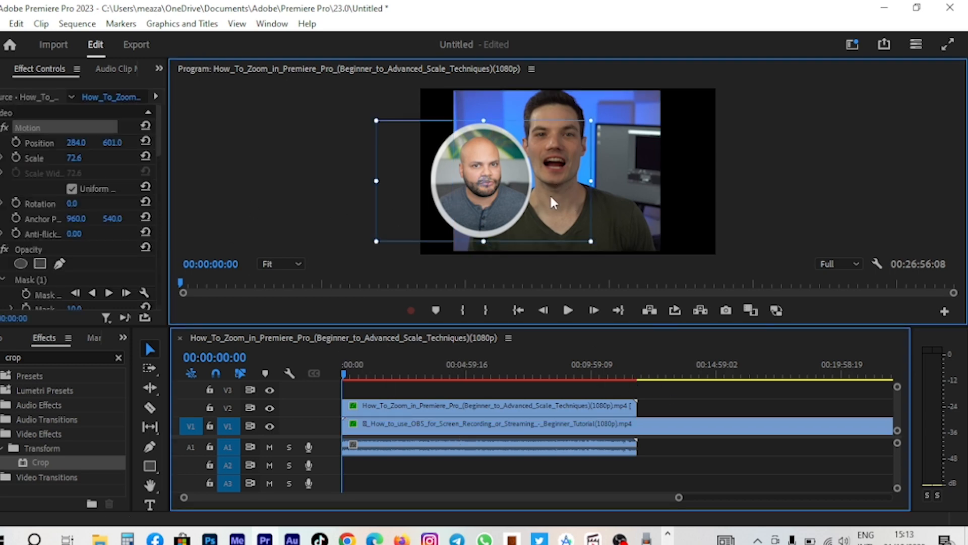
left_click(607, 180)
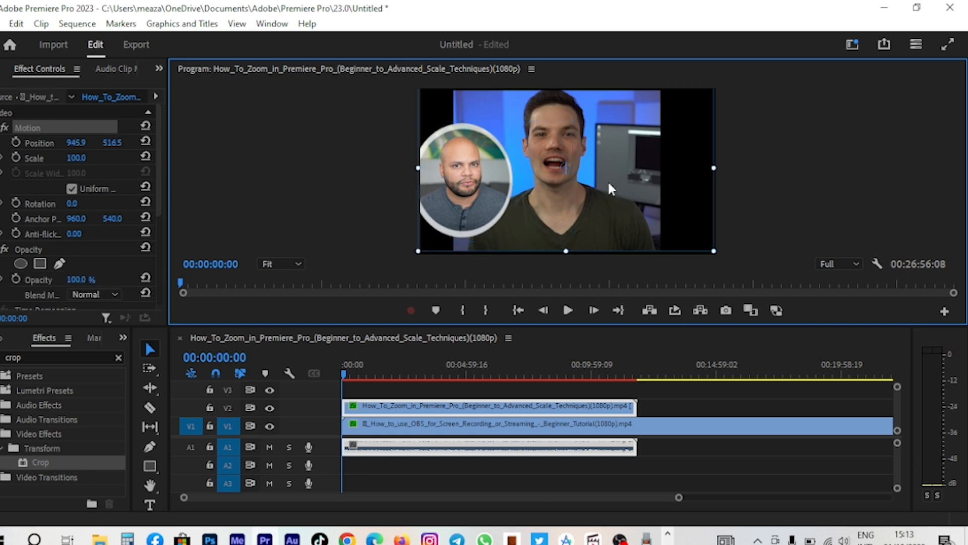
left_click(537, 411)
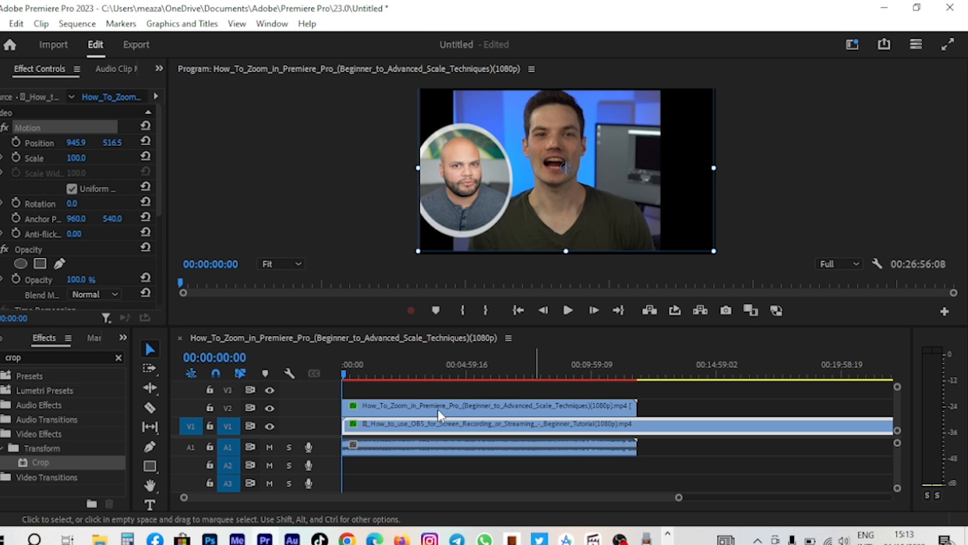
left_click(627, 192)
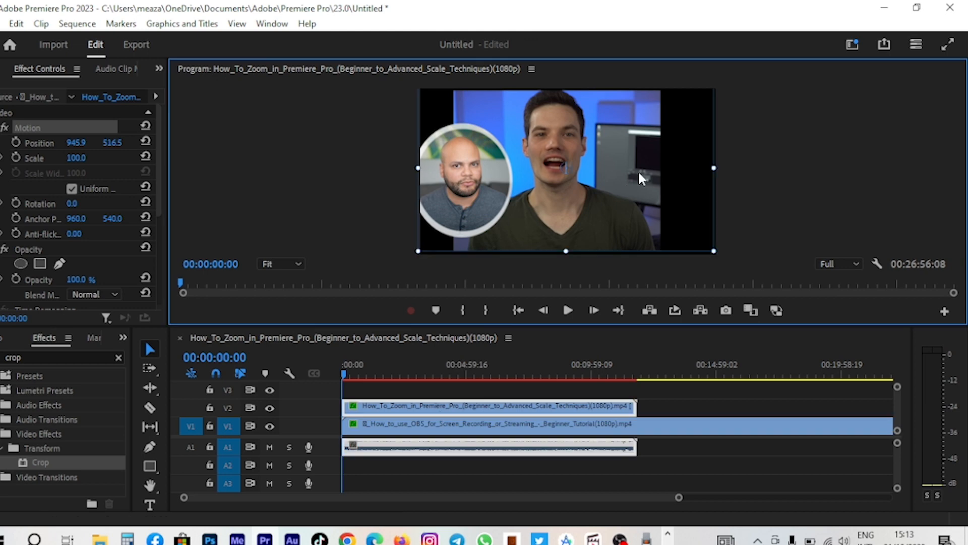
left_click_drag(639, 175, 619, 174)
- Remove the Motion, Opacity, Time Remapping and Crop attributes from the background clip
scroll(96, 244, "down", 3)
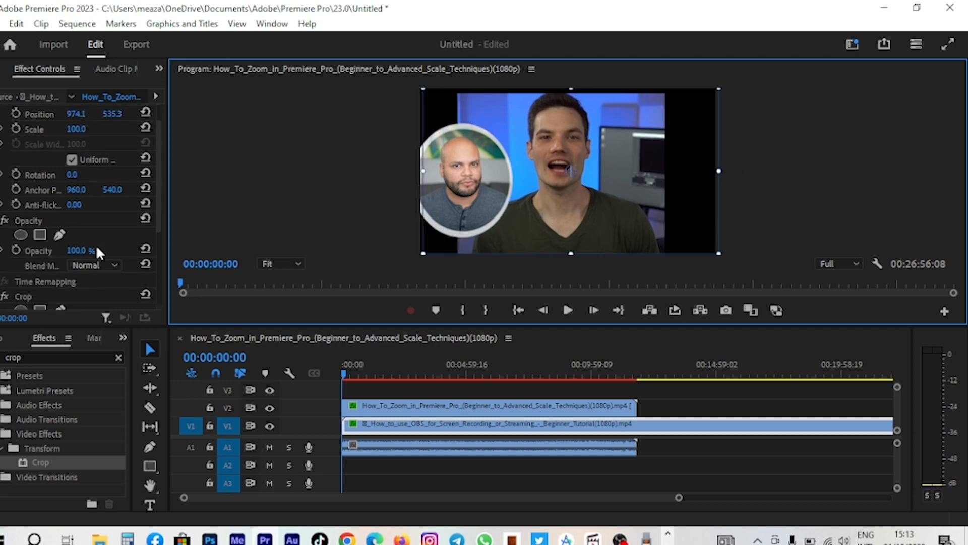
scroll(99, 235, "down", 1)
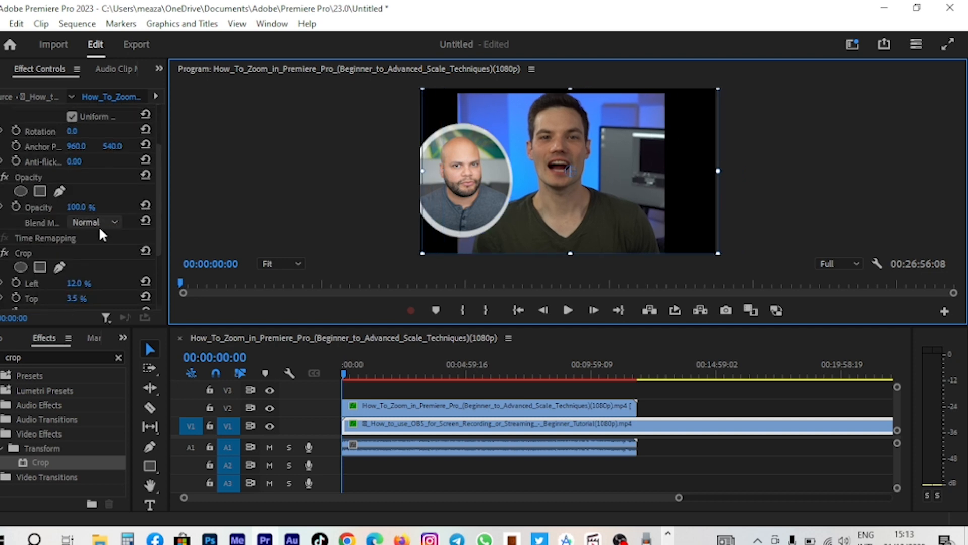
scroll(99, 226, "down", 2)
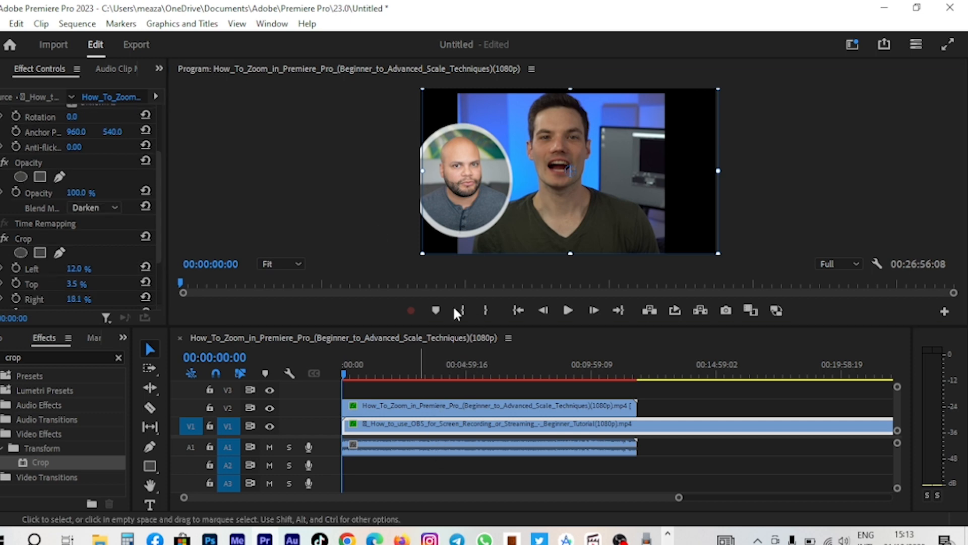
right_click(443, 423)
left_click(486, 67)
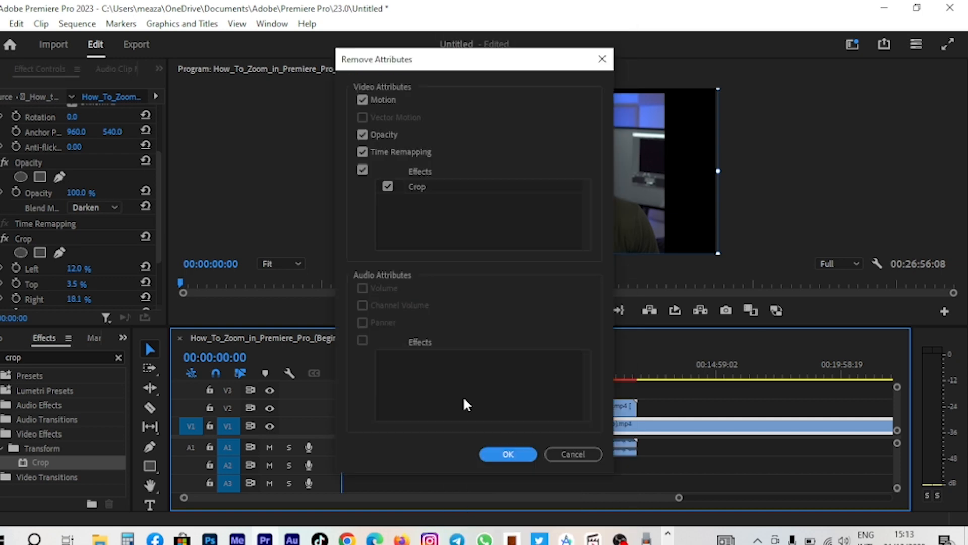
left_click(510, 455)
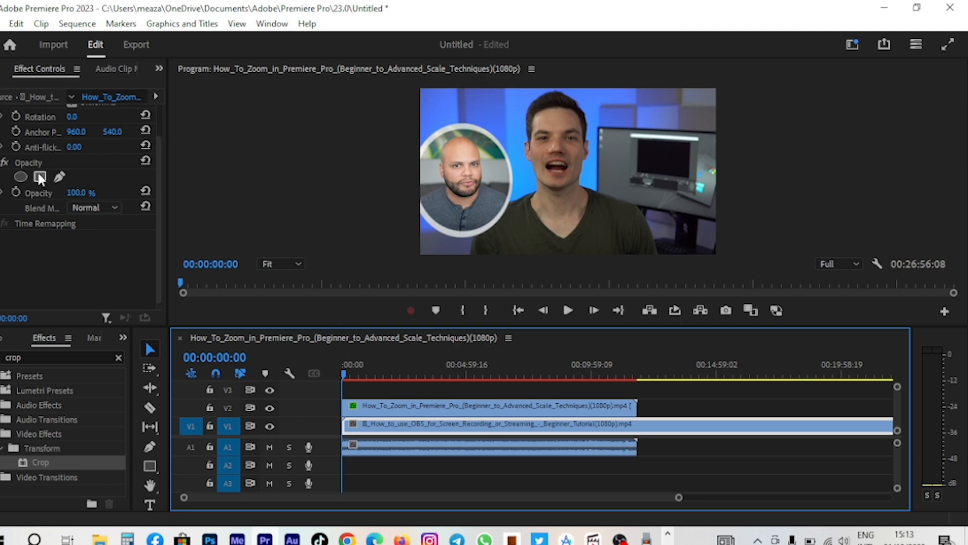
- Add an ellipse opacity mask to the background clip, then enlarge and position it around the presenter's face
scroll(31, 158, "up", 2)
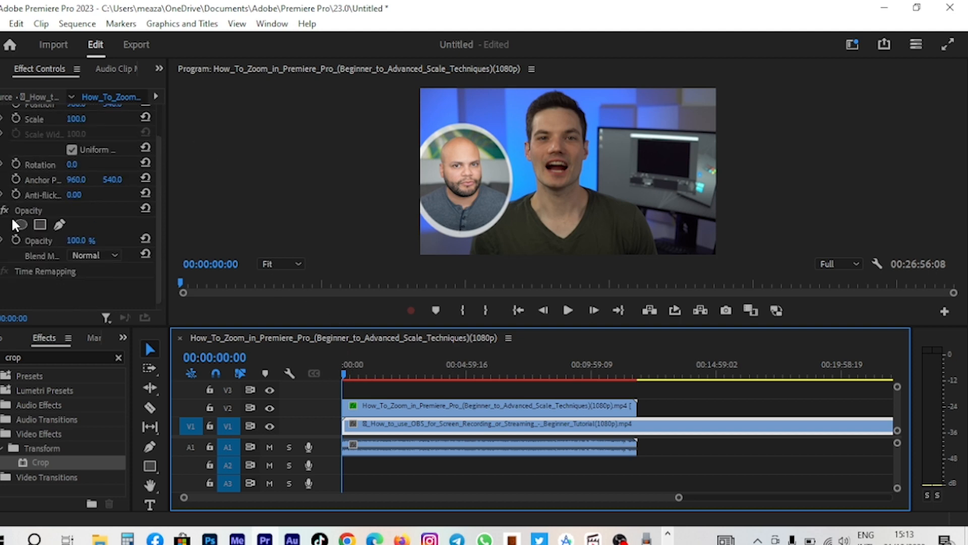
left_click(9, 211)
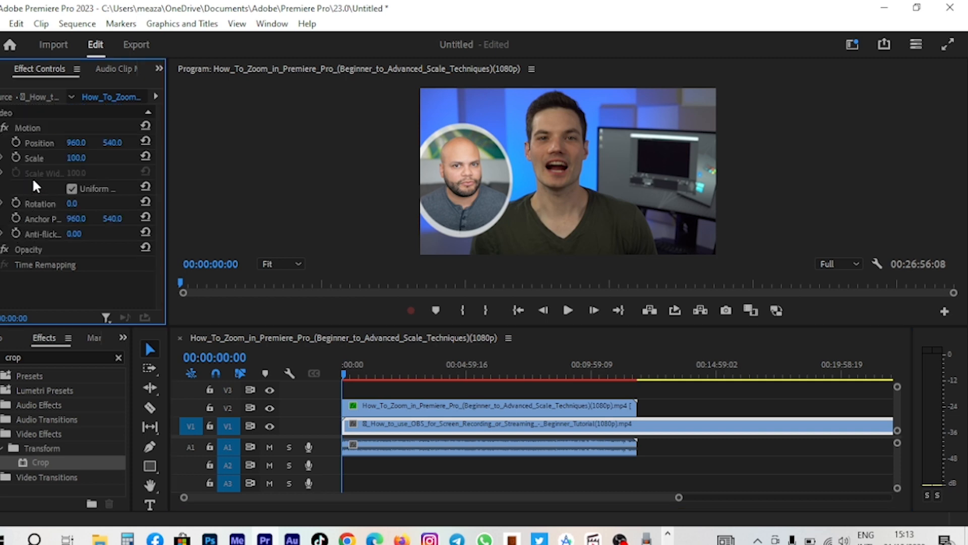
left_click(2, 250)
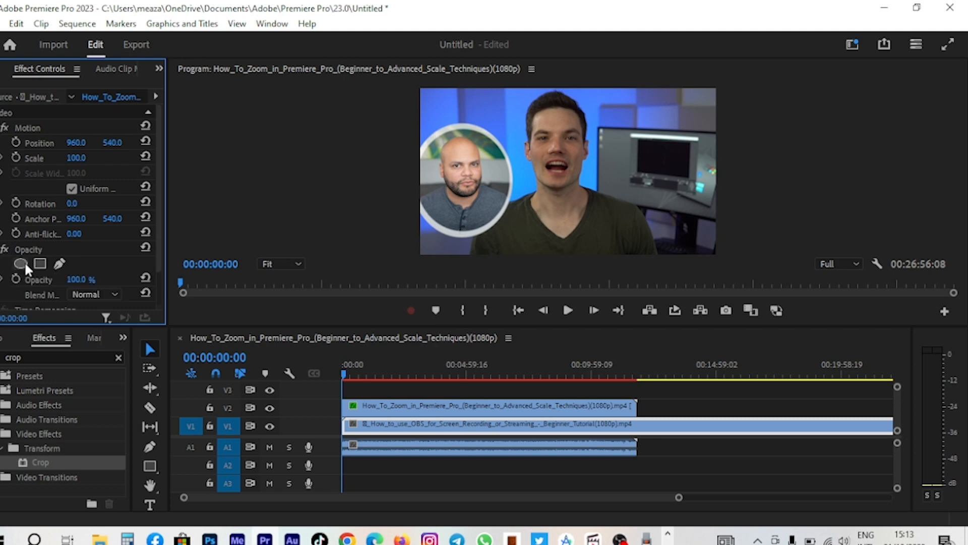
left_click(21, 262)
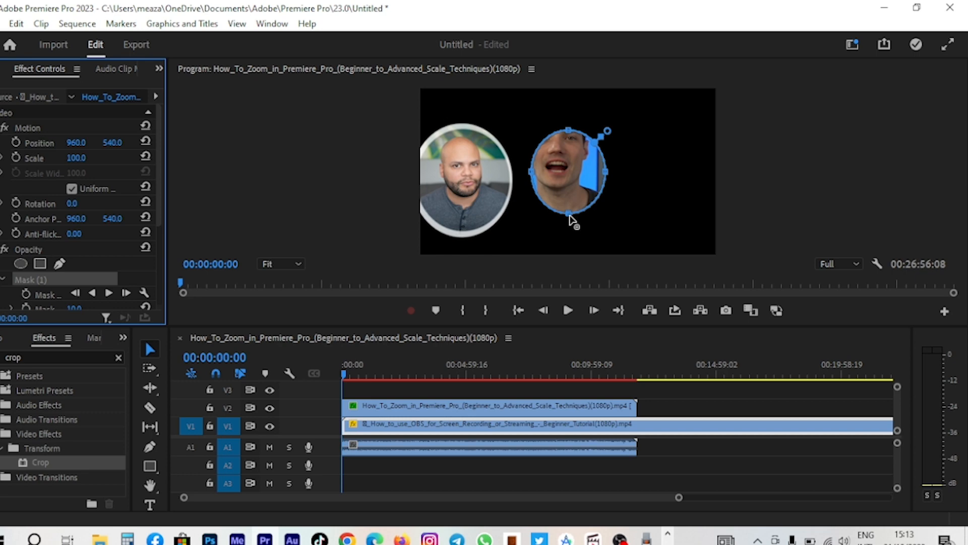
left_click_drag(570, 215, 585, 238)
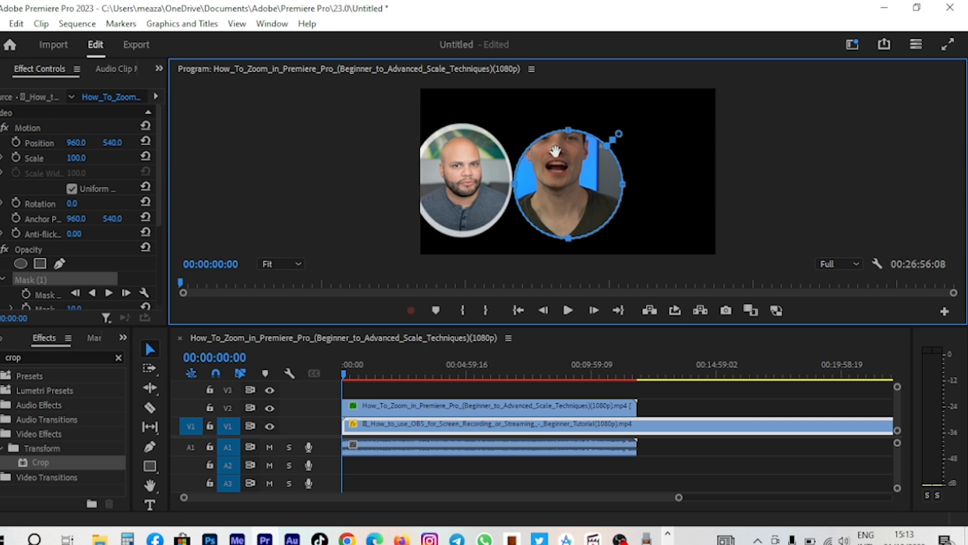
left_click_drag(555, 151, 541, 132)
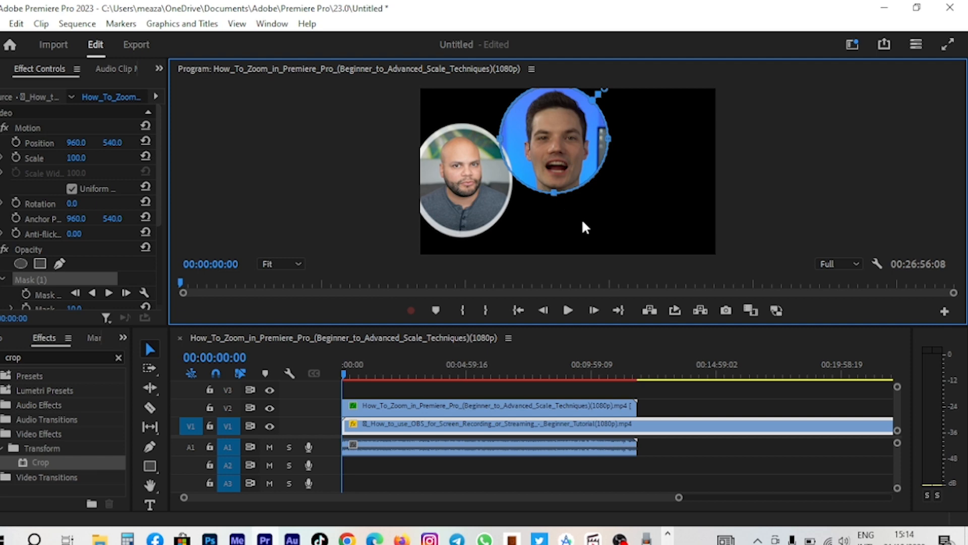
mouse_move(556, 146)
left_mouse_down()
mouse_move(557, 161)
mouse_move(566, 159)
left_mouse_up()
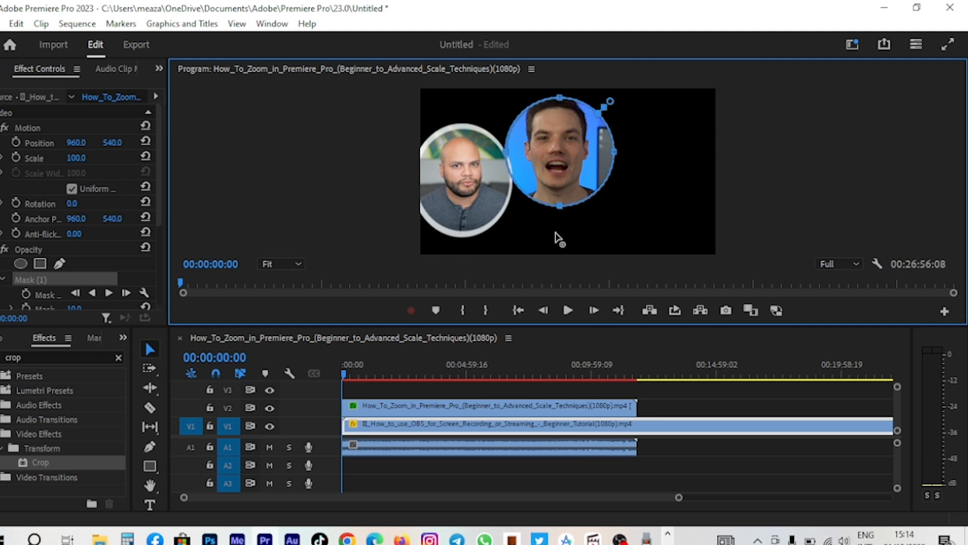
left_click_drag(559, 206, 556, 233)
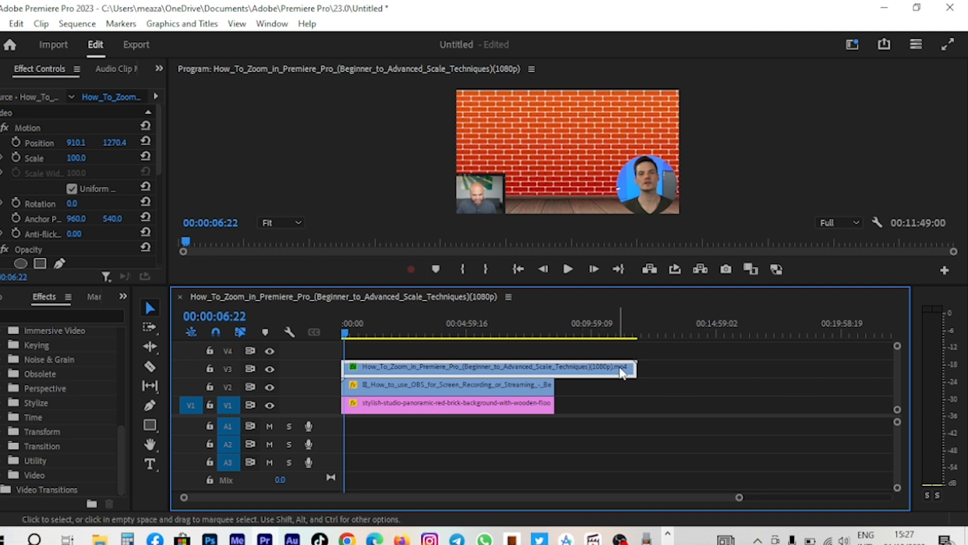
- Trim the top webcam clip to end with the clips below, then export the sequence as media
left_click_drag(622, 372, 590, 372)
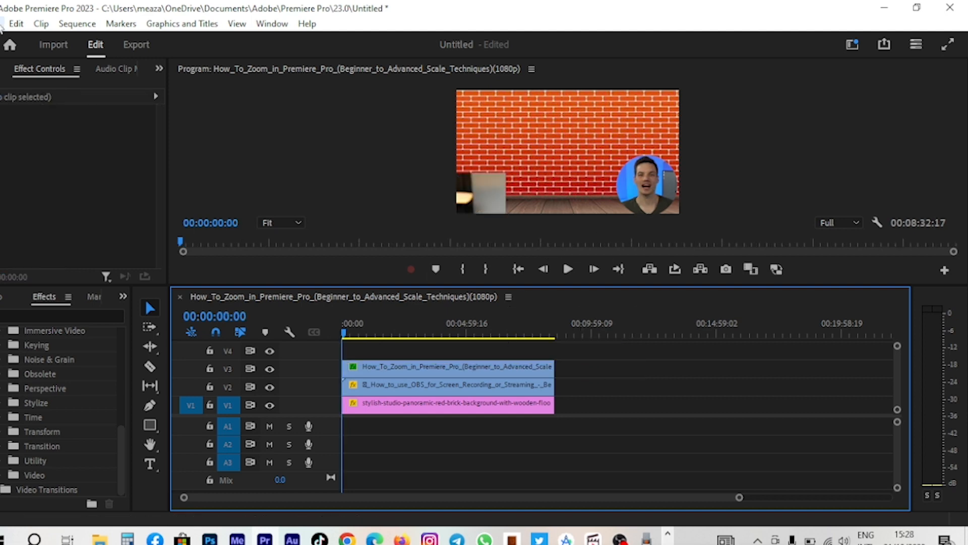
left_click(4, 23)
mouse_move(51, 437)
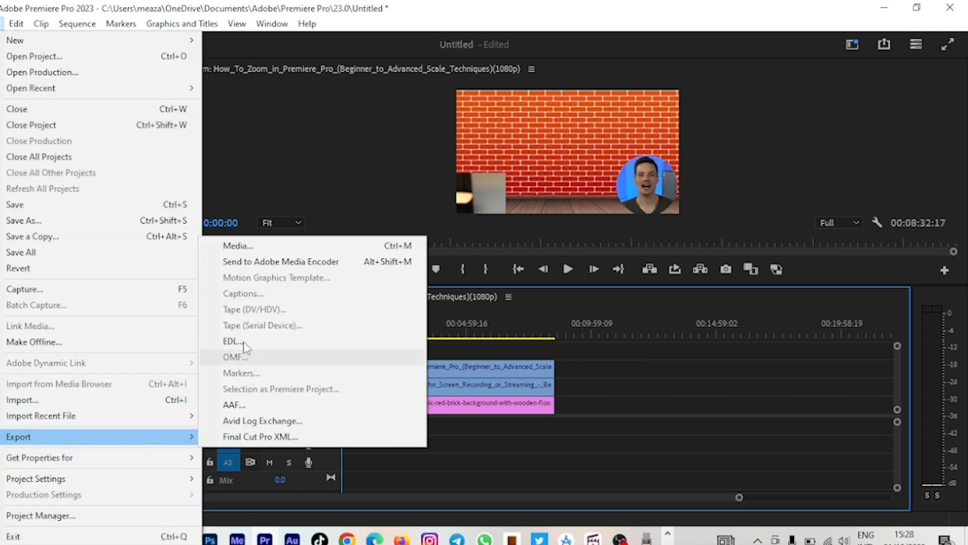
left_click(252, 247)
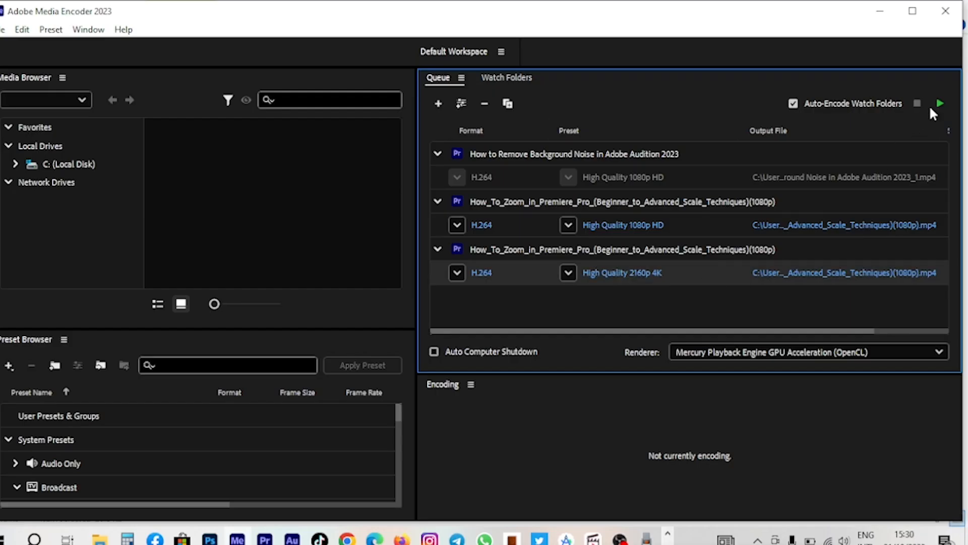
- Start encoding the export queue, then quit Media Encoder while the encoding is in progress
left_click(941, 104)
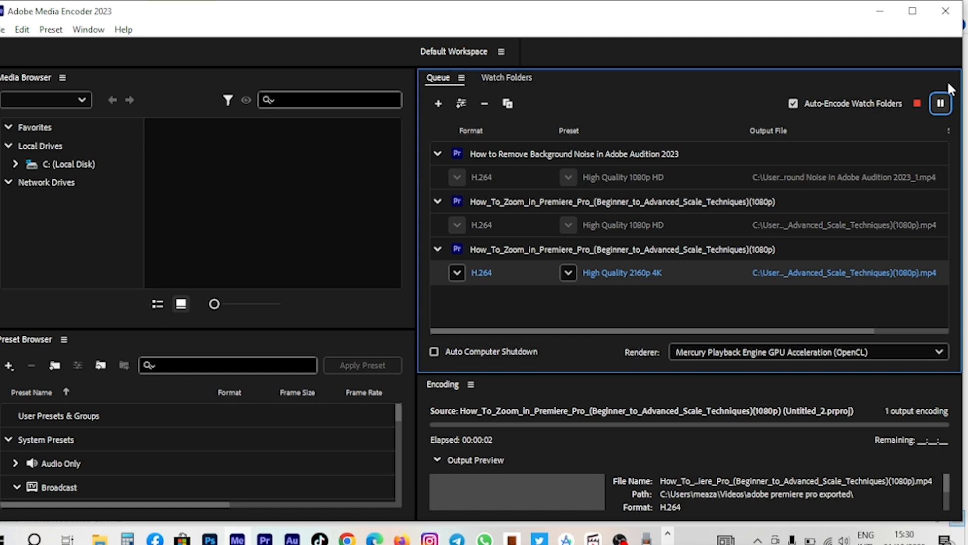
left_click(947, 23)
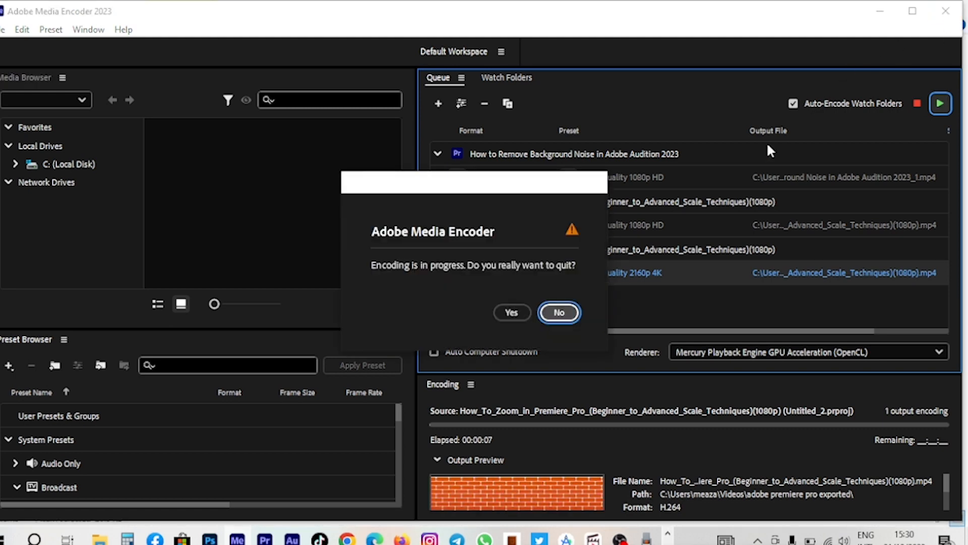
left_click(512, 312)
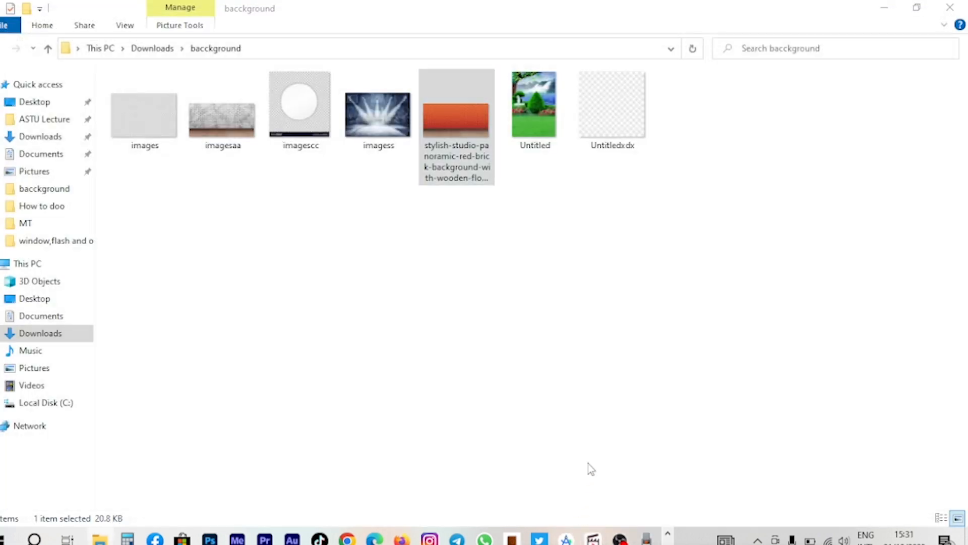
left_click(950, 7)
left_click(940, 11)
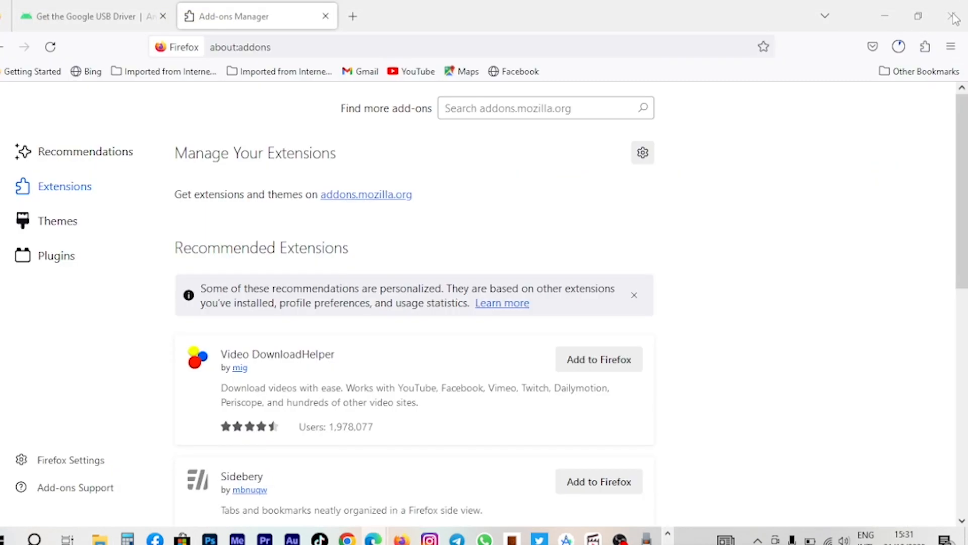
left_click(953, 16)
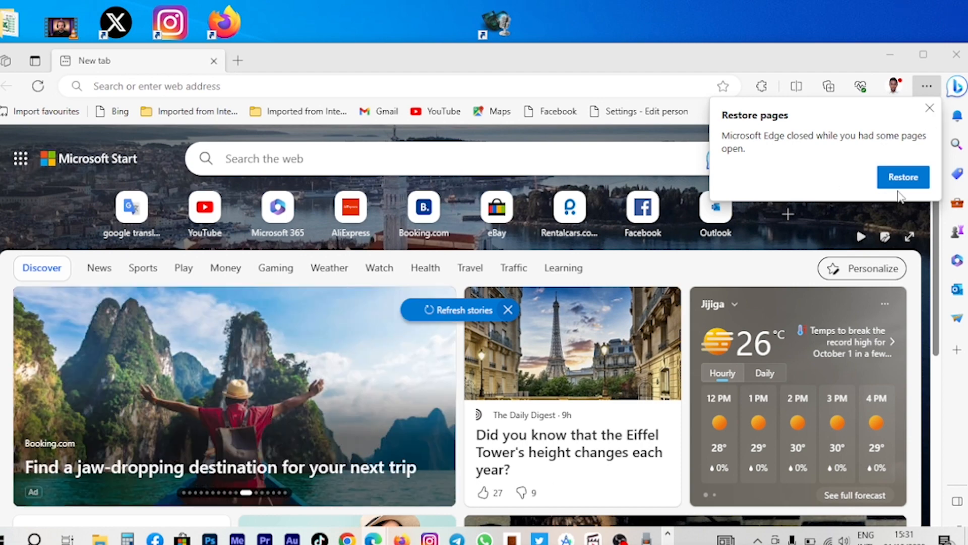
left_click(929, 108)
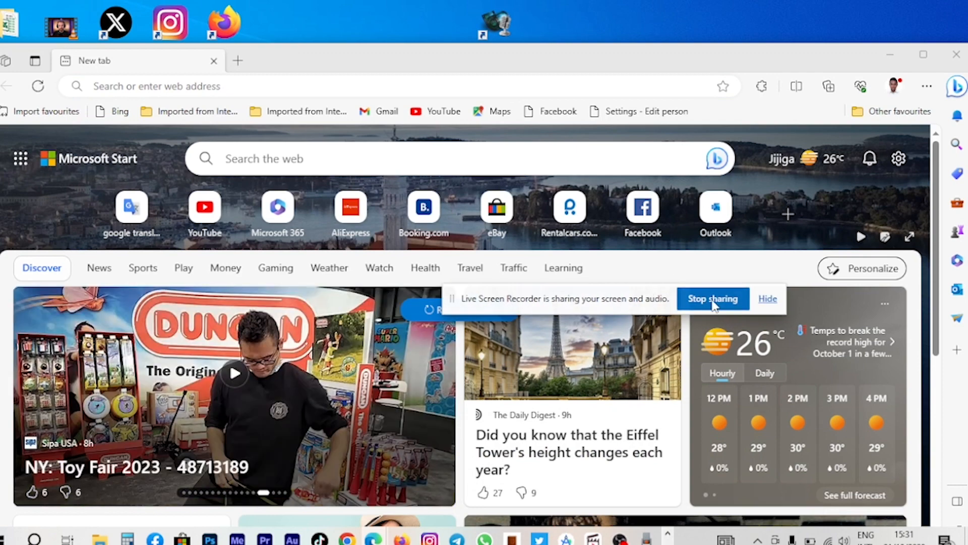
left_click(704, 302)
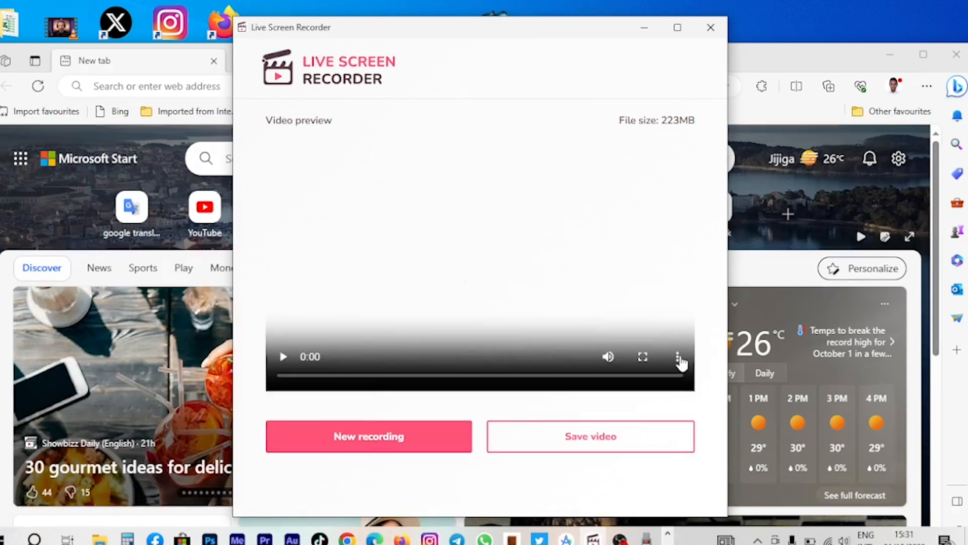
left_click(678, 358)
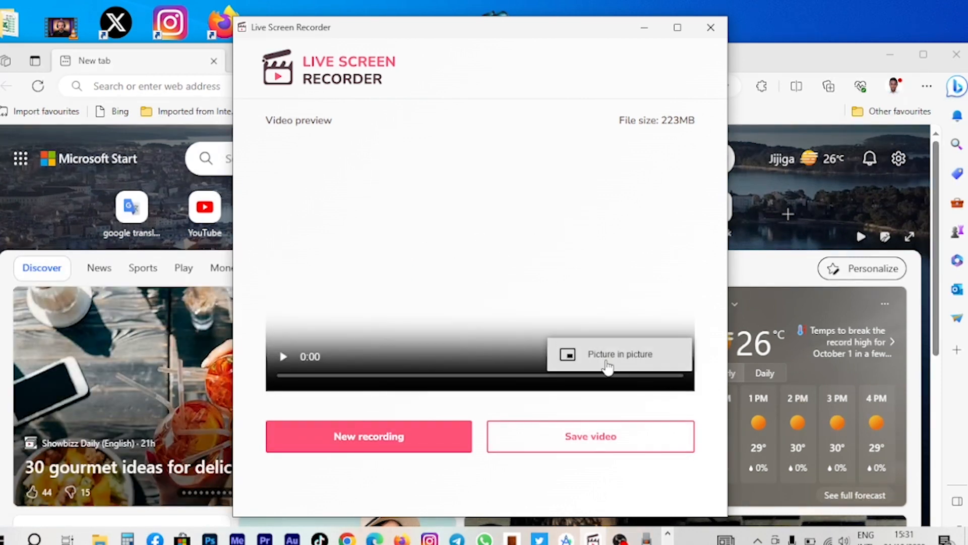